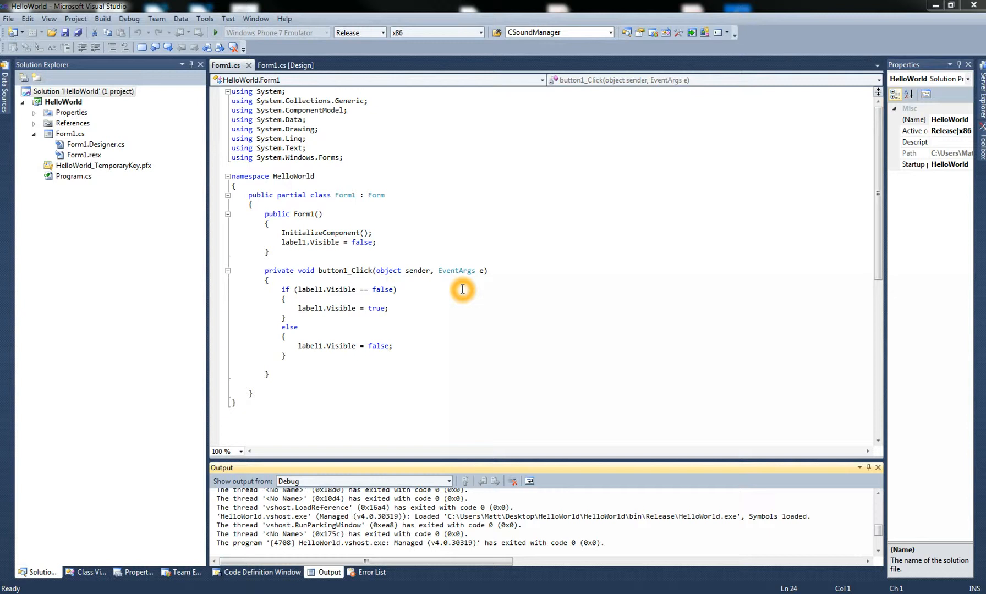
Step: Run the HelloWorld application, try its button twice, and close the running form
{"action": "left_click", "coordinate": [216, 33]}
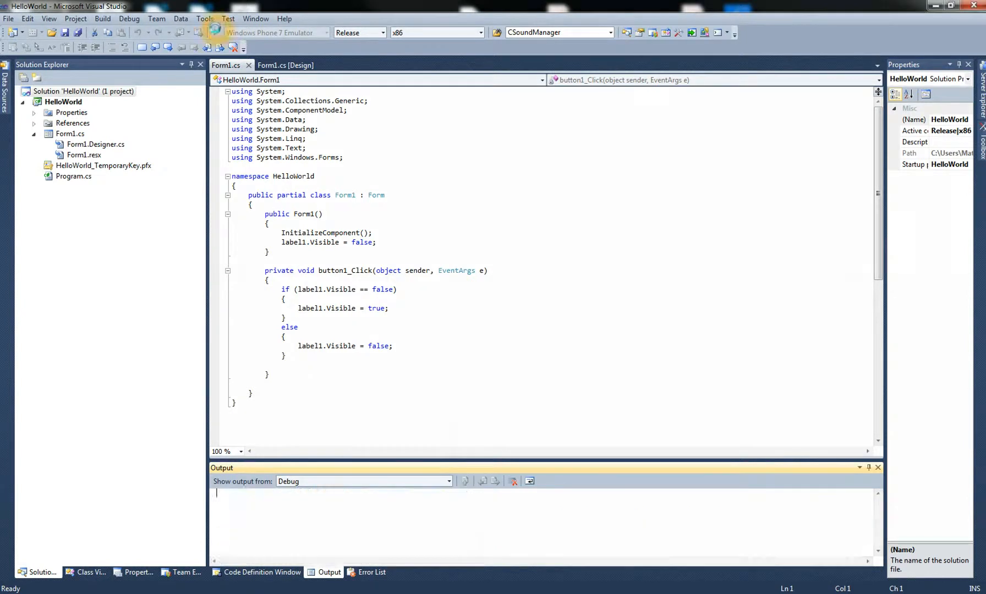
{"action": "left_click", "coordinate": [159, 166]}
{"action": "left_click", "coordinate": [159, 165]}
{"action": "left_click", "coordinate": [279, 123]}
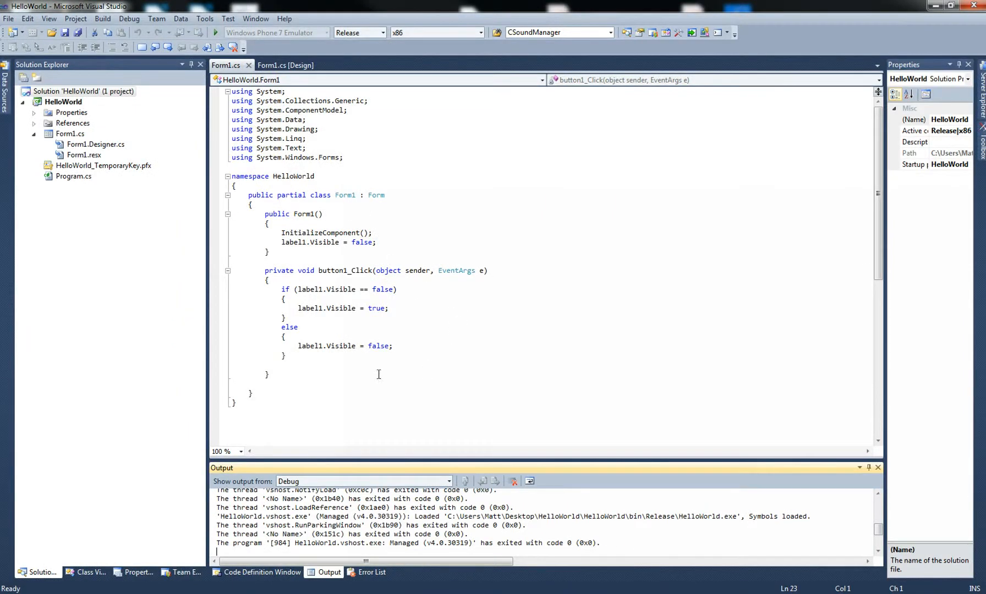
{"action": "left_click", "coordinate": [446, 393]}
{"action": "left_click", "coordinate": [281, 110]}
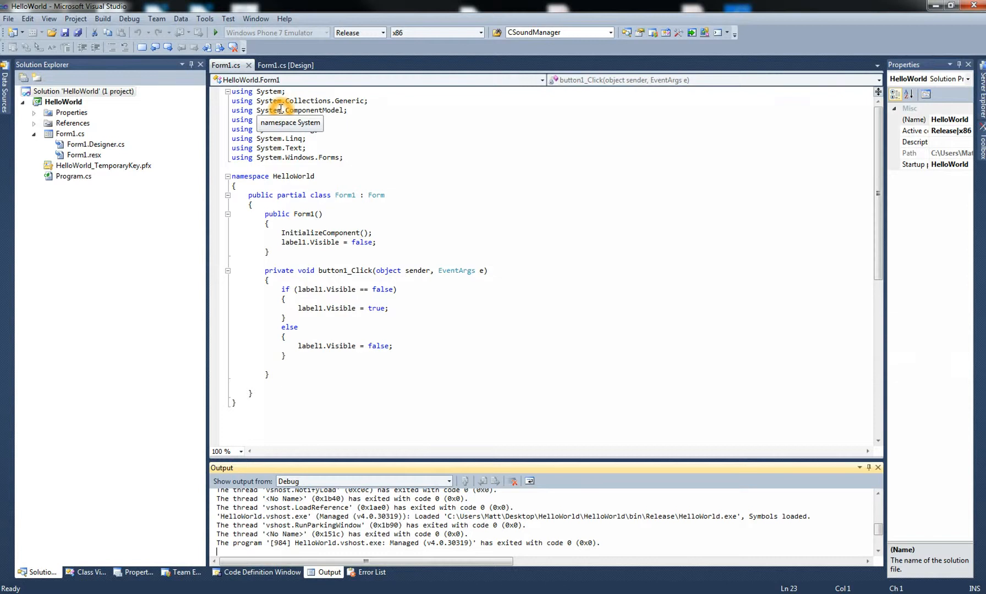
{"action": "left_click", "coordinate": [490, 300]}
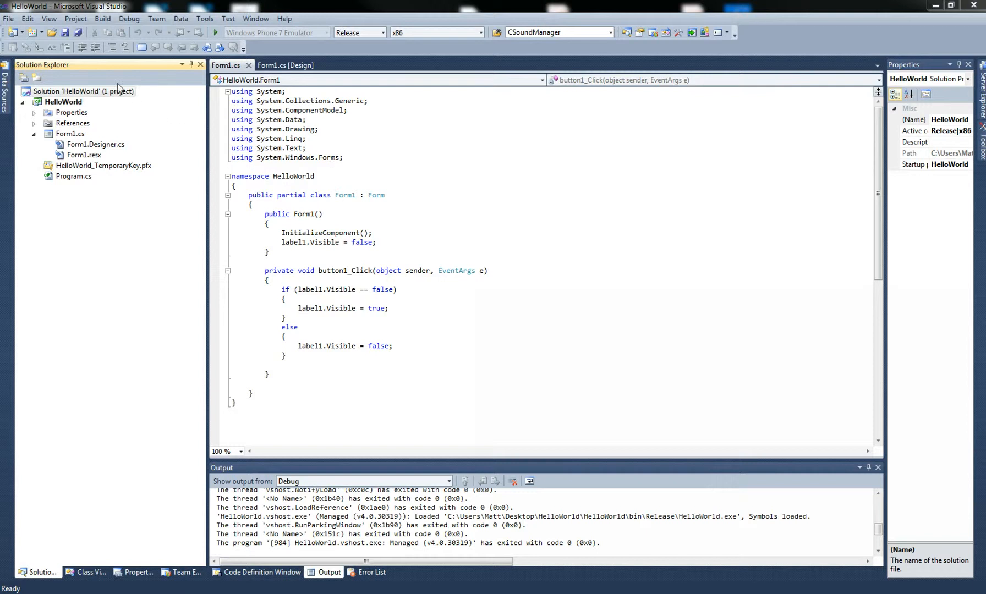
Step: Open the HelloWorld project's properties and display its Application settings
{"action": "left_click", "coordinate": [73, 105]}
{"action": "left_click", "coordinate": [72, 104]}
{"action": "left_click", "coordinate": [69, 105]}
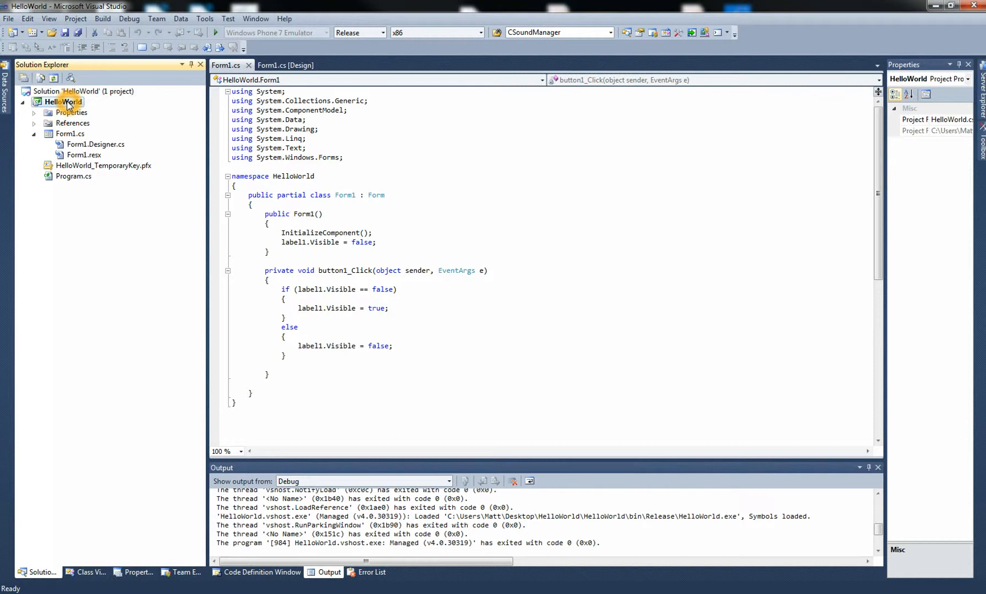
{"action": "left_click", "coordinate": [23, 78]}
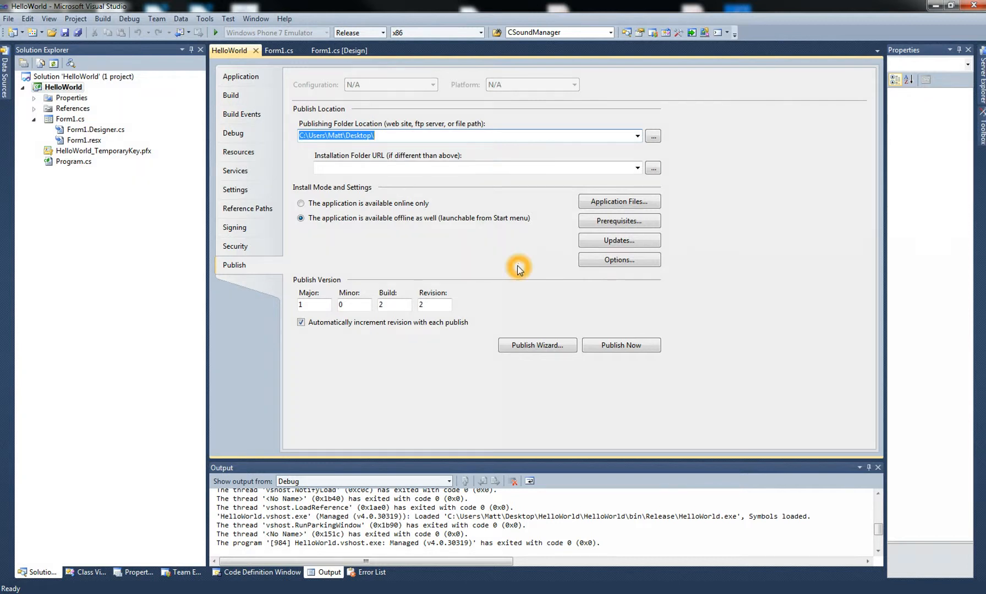
{"action": "left_click", "coordinate": [253, 80]}
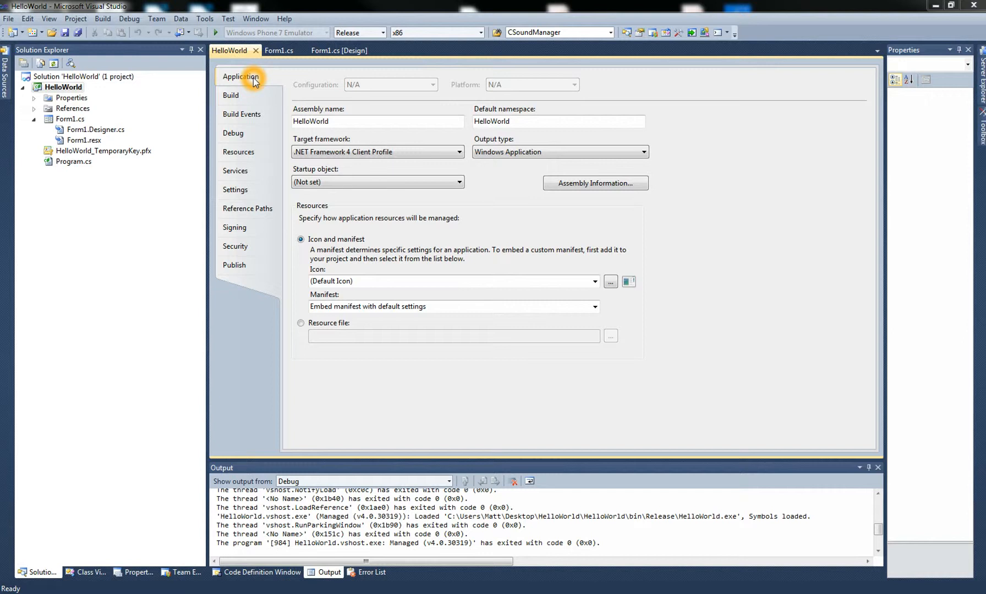
Step: Examine the project's assembly name, output type, target framework, and icon and manifest settings
{"action": "left_click", "coordinate": [341, 121]}
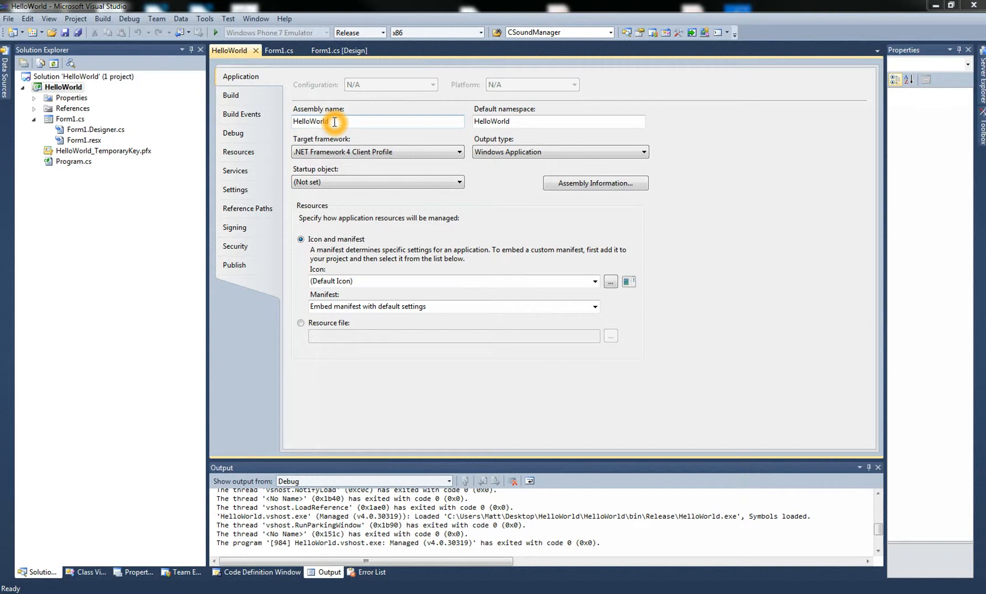
{"action": "left_click", "coordinate": [349, 122]}
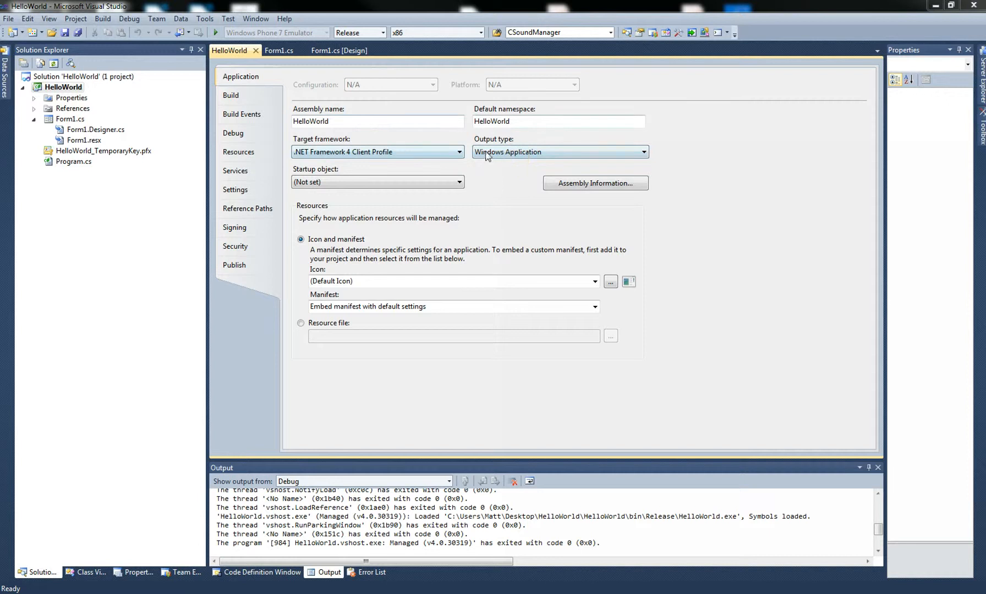
{"action": "left_click", "coordinate": [537, 154]}
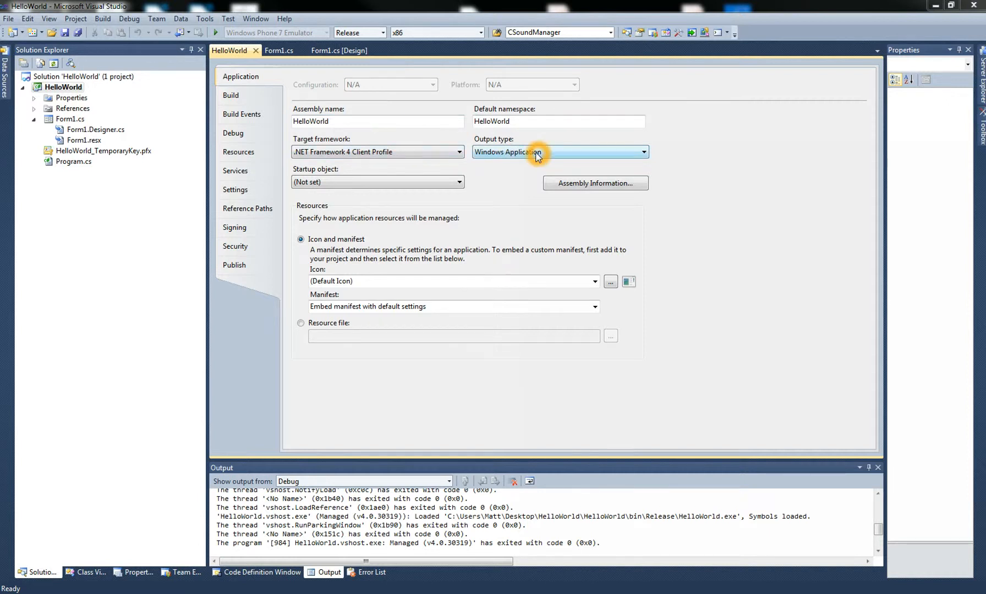
{"action": "left_click", "coordinate": [332, 155]}
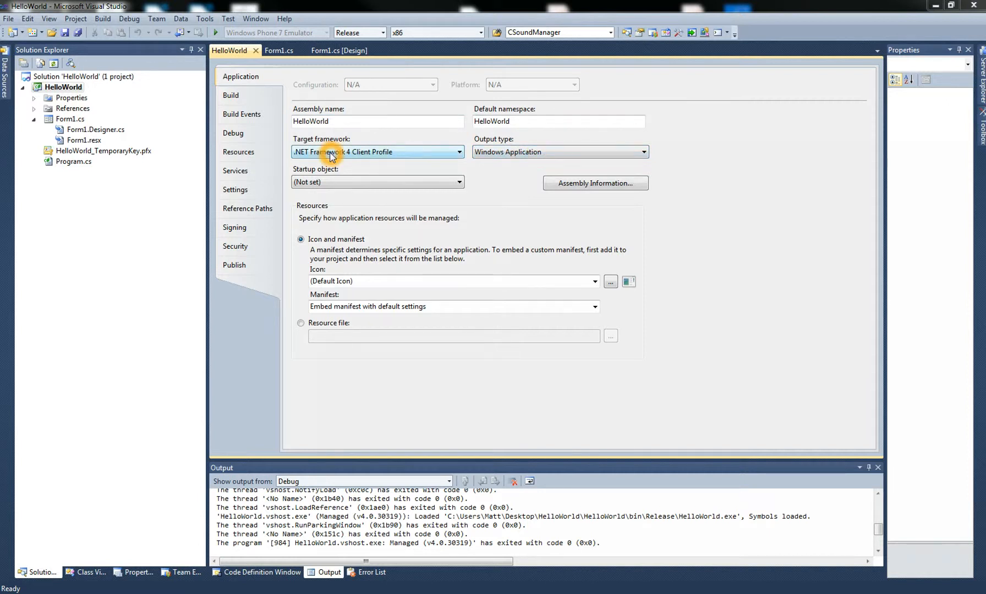
{"action": "left_click", "coordinate": [314, 251]}
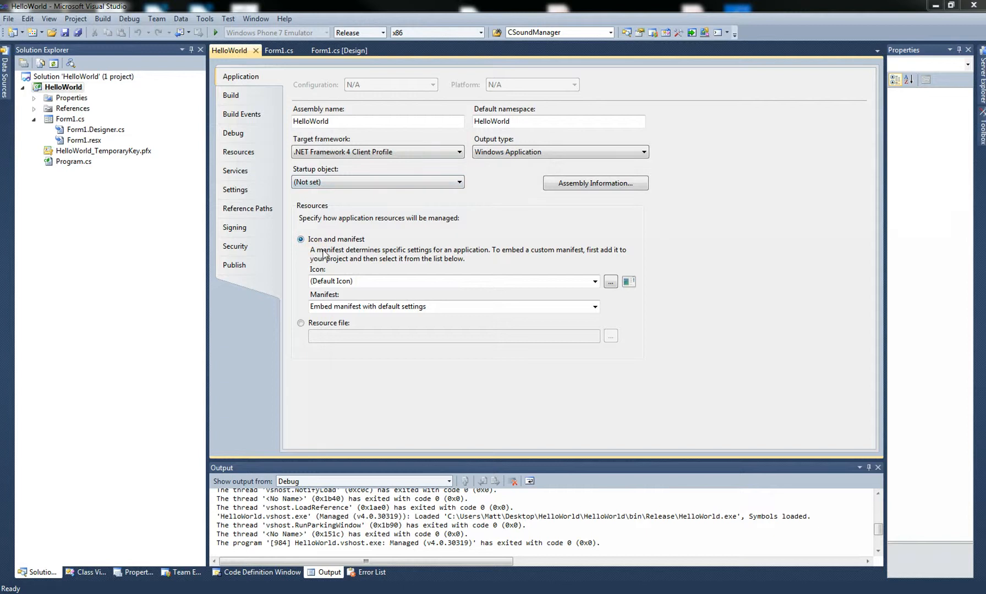
{"action": "left_click", "coordinate": [353, 244]}
Step: Look at the file chooser for a custom application icon and close it without selecting a file
{"action": "left_click", "coordinate": [610, 283]}
{"action": "left_click", "coordinate": [611, 284]}
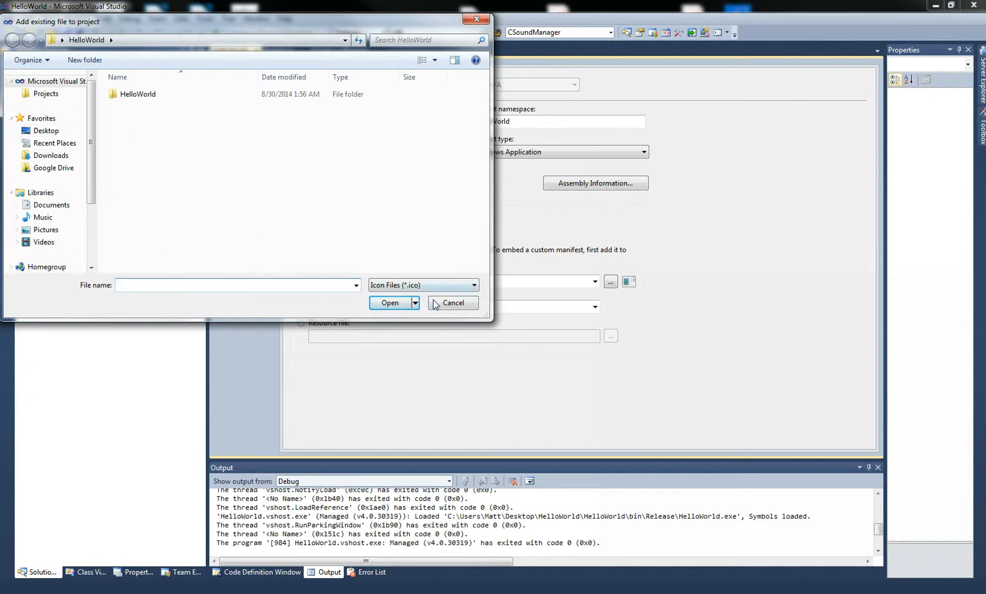
{"action": "left_click", "coordinate": [454, 306]}
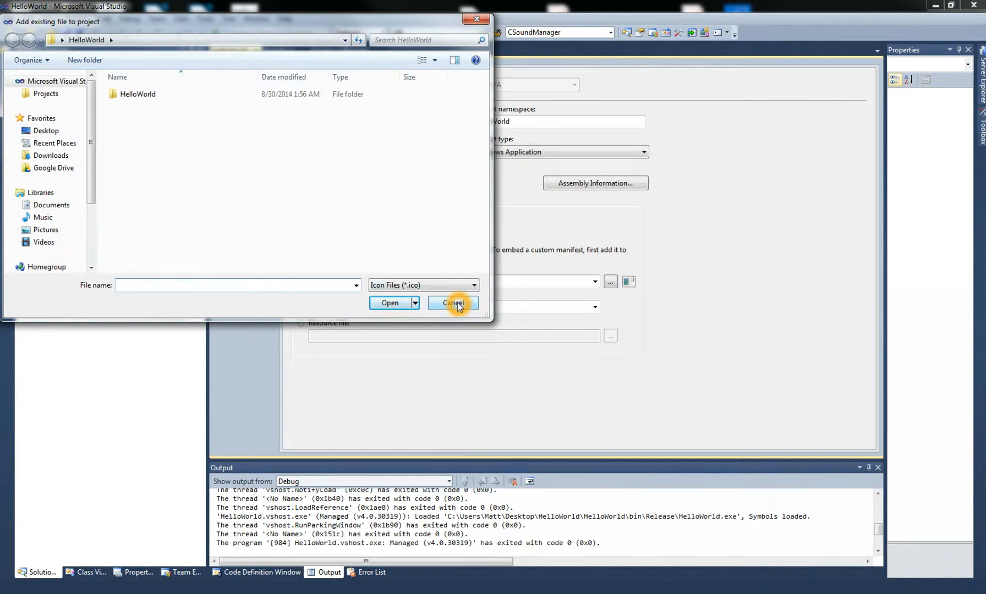
{"action": "left_click", "coordinate": [597, 335]}
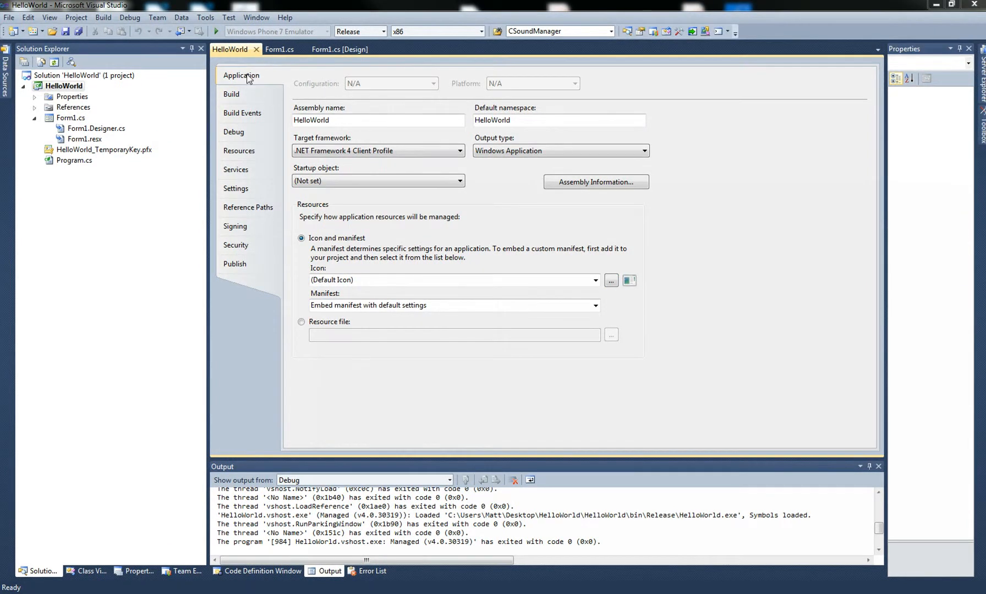
Step: Open the project's Publish settings and review the publishing folder location, install mode and automatic revision increment
{"action": "left_click", "coordinate": [235, 265]}
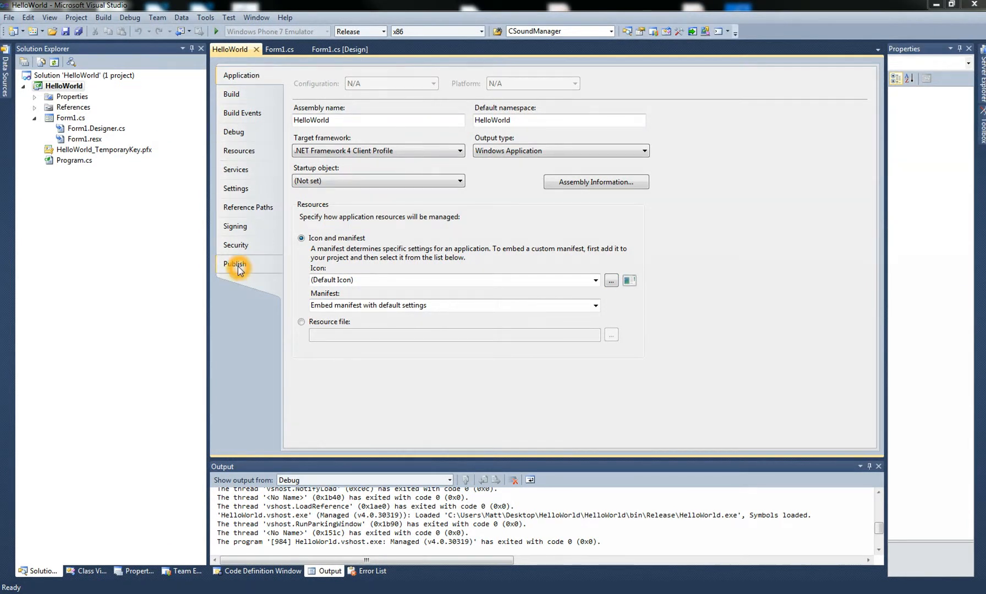
{"action": "left_click", "coordinate": [519, 258]}
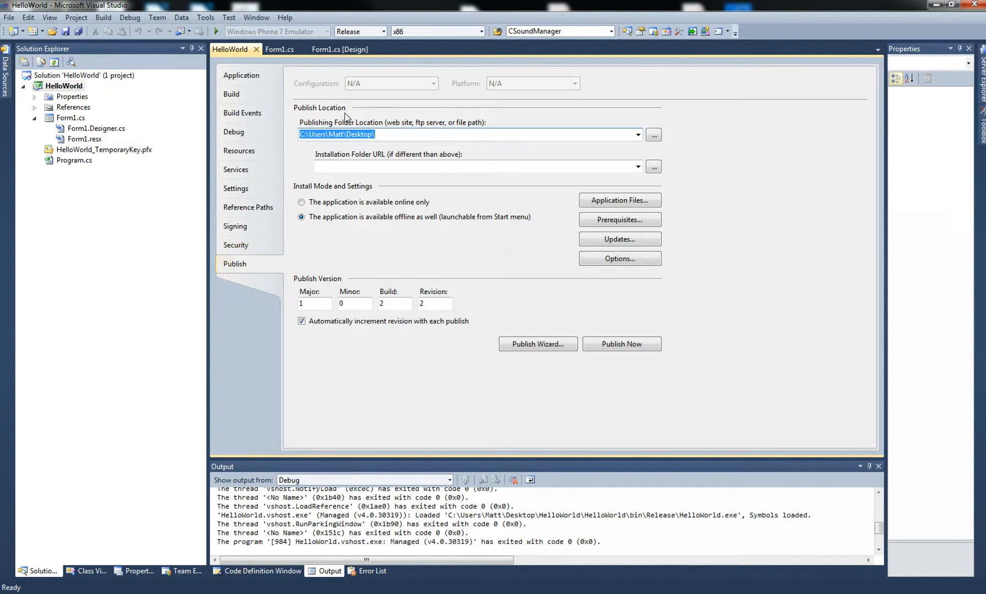
{"action": "left_click", "coordinate": [298, 129]}
{"action": "left_click", "coordinate": [305, 138]}
{"action": "left_click", "coordinate": [381, 135]}
{"action": "left_click", "coordinate": [295, 189]}
{"action": "left_click", "coordinate": [355, 187]}
{"action": "left_click", "coordinate": [317, 221]}
{"action": "left_click", "coordinate": [428, 220]}
{"action": "left_click", "coordinate": [316, 325]}
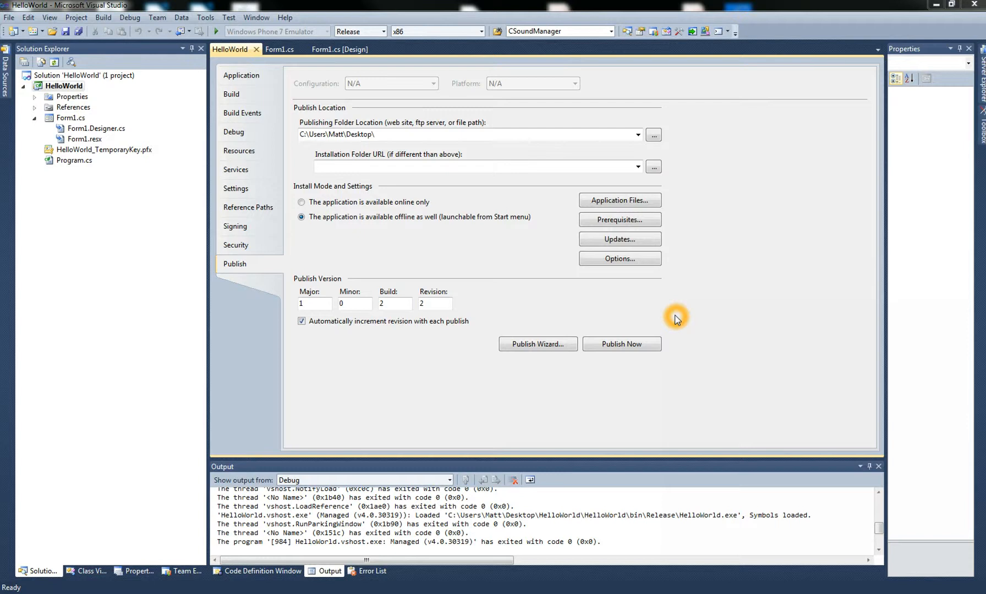
Step: Review the application files included in the publish and the list of installable prerequisites, accepting both as they are
{"action": "left_click", "coordinate": [625, 202]}
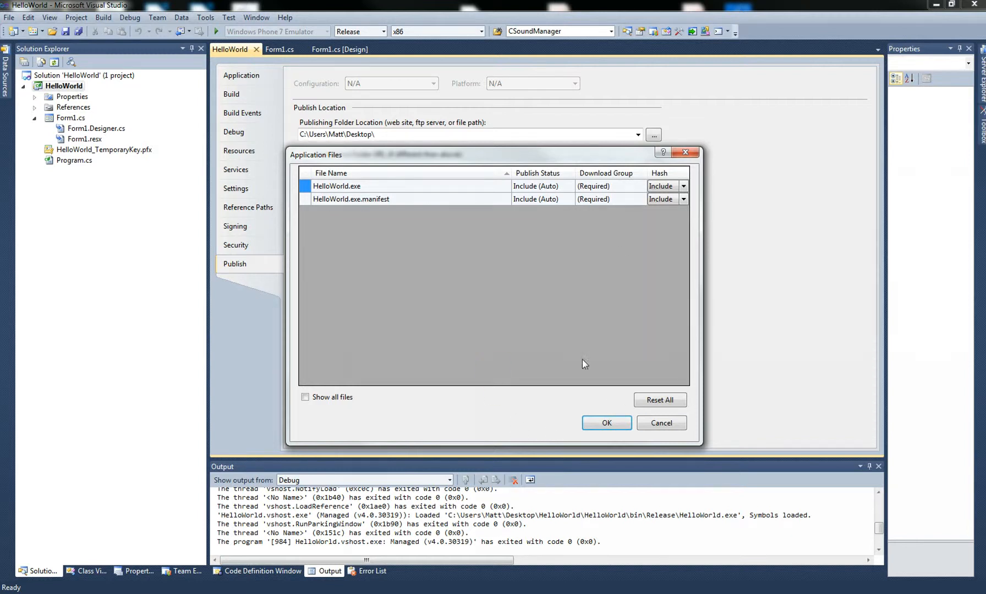
{"action": "left_click", "coordinate": [608, 424]}
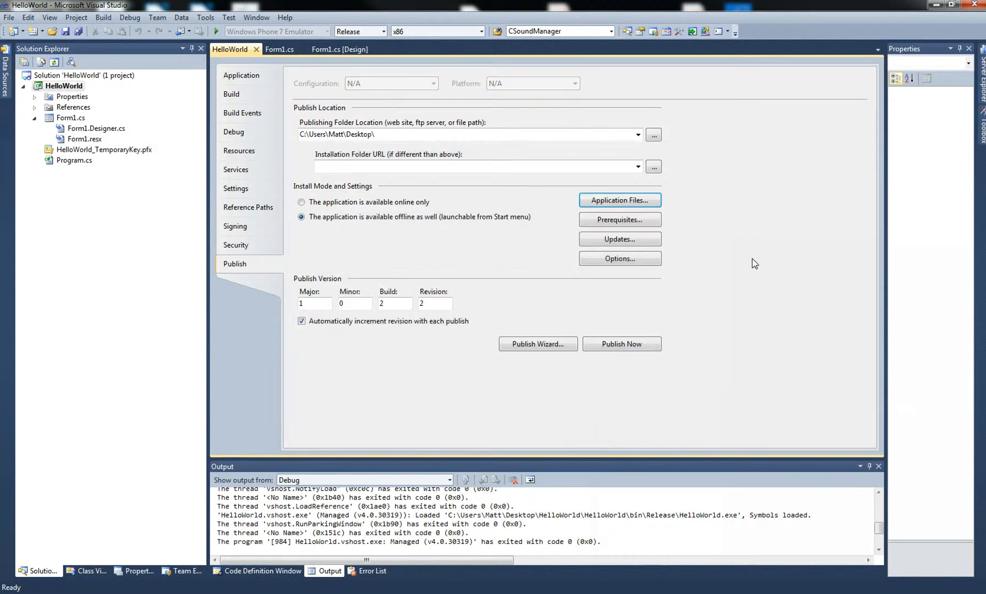
{"action": "left_click", "coordinate": [628, 220]}
{"action": "left_click", "coordinate": [478, 236]}
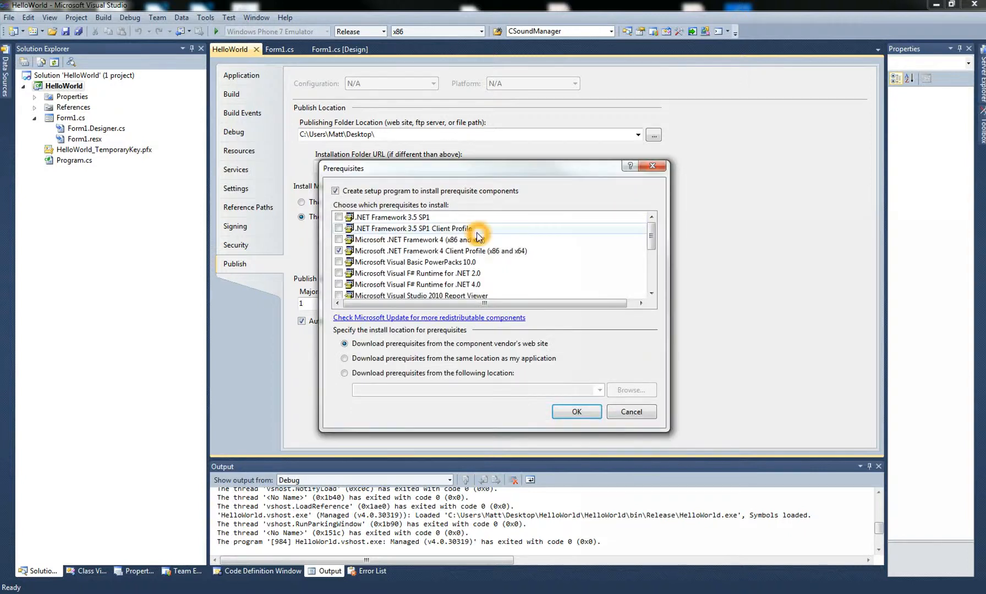
{"action": "mouse_move", "coordinate": [650, 236]}
{"action": "left_mouse_down"}
{"action": "mouse_move", "coordinate": [654, 284]}
{"action": "mouse_move", "coordinate": [646, 222]}
{"action": "left_mouse_up"}
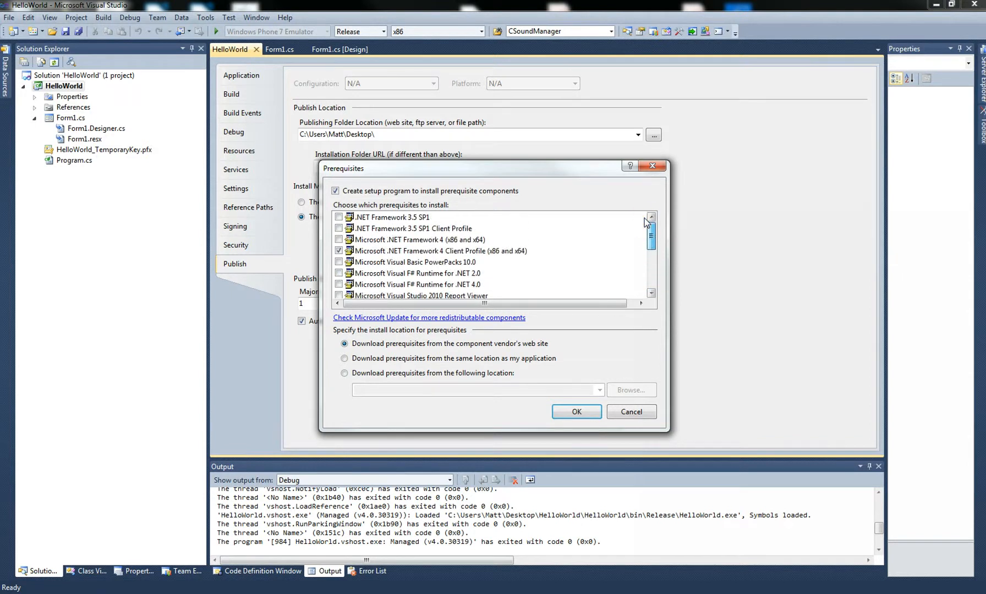
{"action": "left_click", "coordinate": [498, 267]}
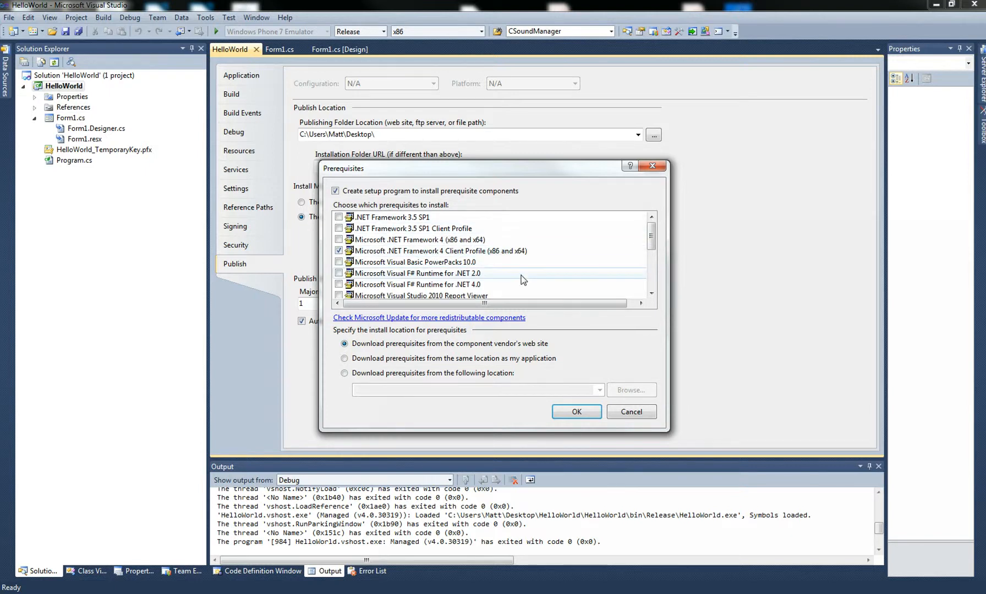
{"action": "left_click_drag", "start_coordinate": [651, 240], "coordinate": [656, 282]}
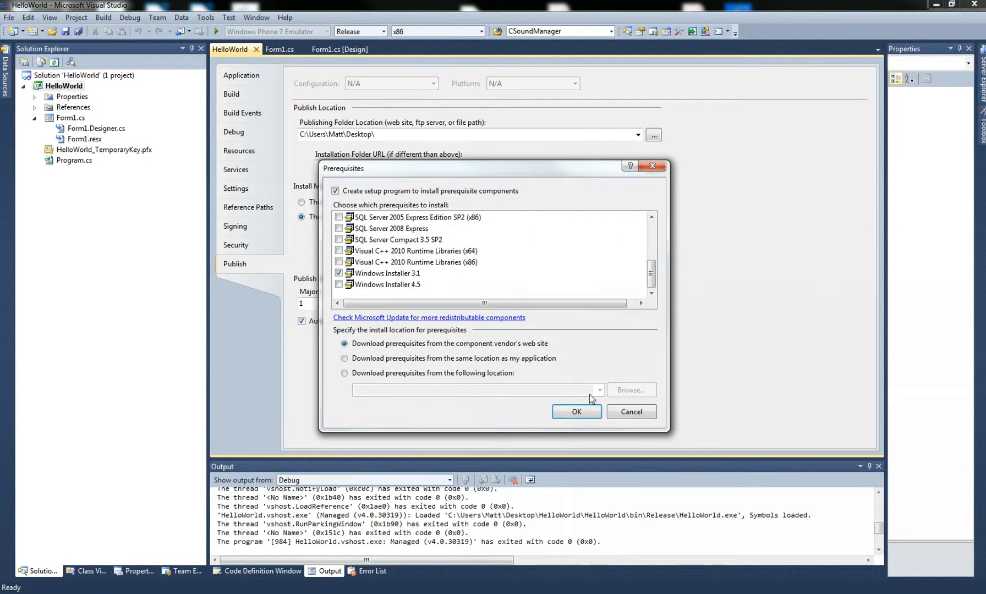
{"action": "left_click", "coordinate": [585, 414]}
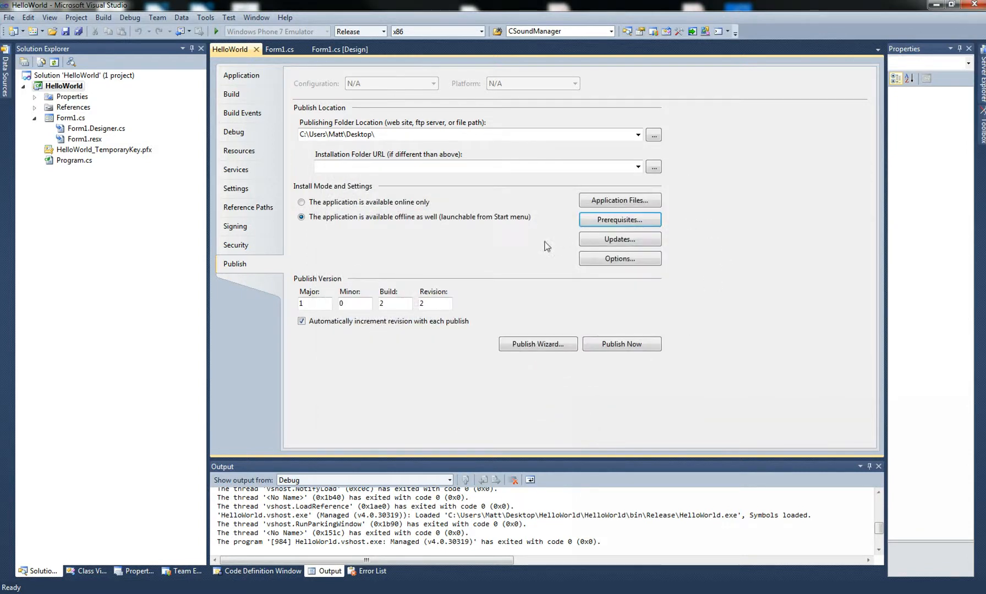
Step: Review the setting for whether the application should check for updates, and cancel without changes
{"action": "left_click", "coordinate": [619, 242]}
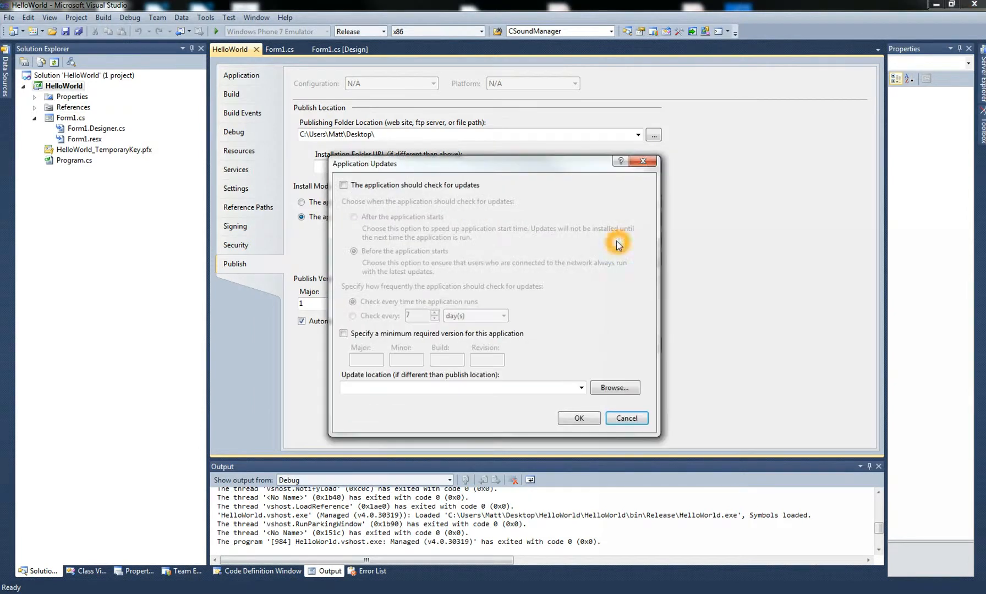
{"action": "left_click", "coordinate": [347, 180]}
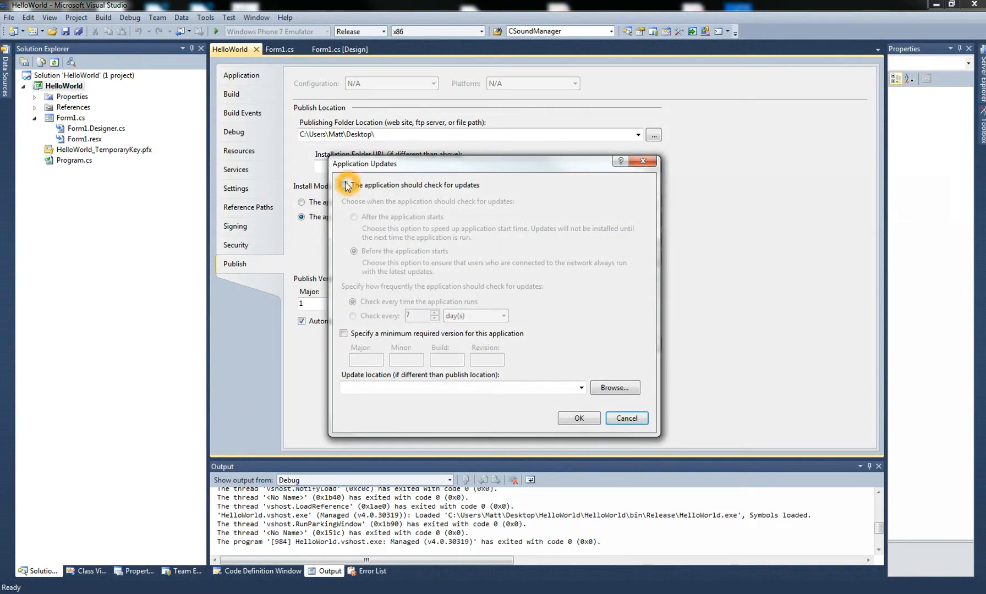
{"action": "left_click", "coordinate": [376, 192]}
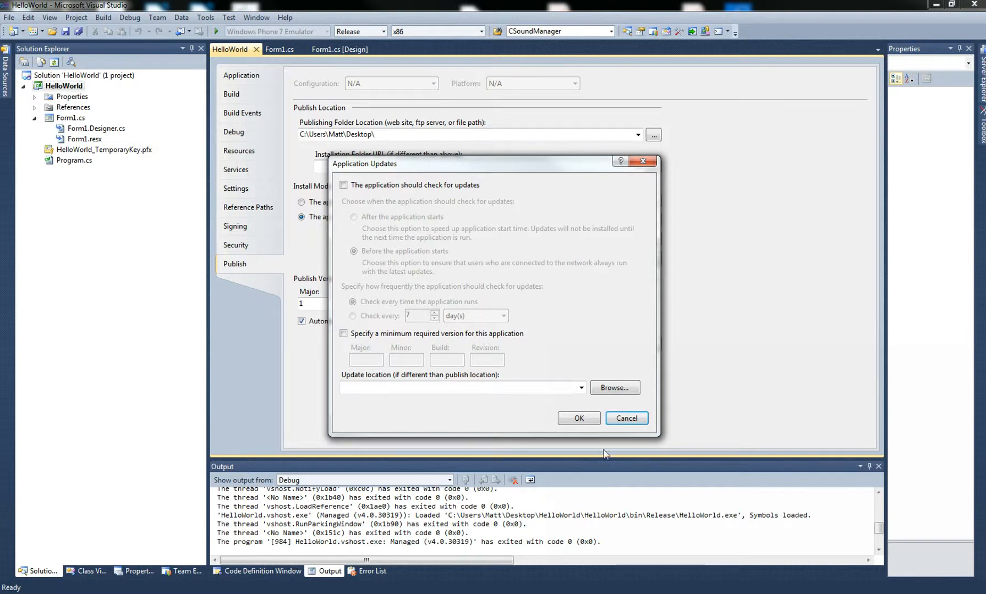
{"action": "left_click", "coordinate": [627, 419]}
Step: Reopen the application update settings to examine the update location option, and cancel without changes
{"action": "left_click", "coordinate": [625, 261]}
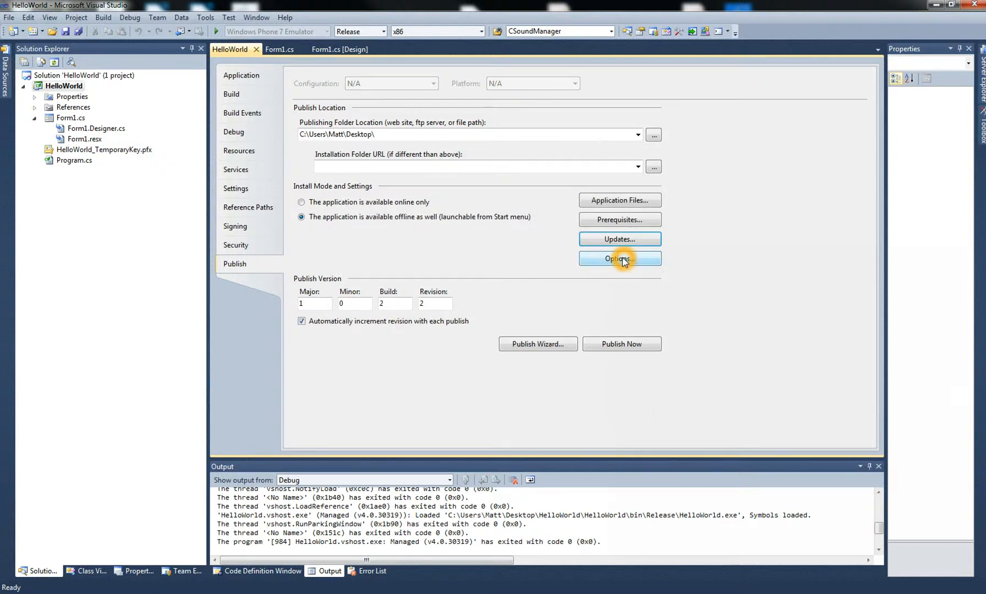
{"action": "left_click", "coordinate": [628, 241]}
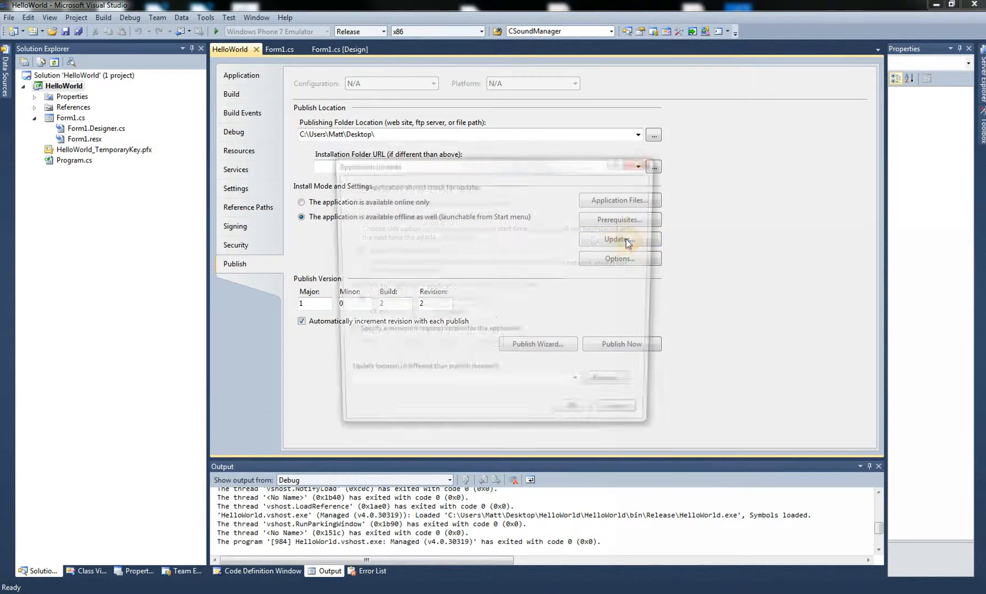
{"action": "left_click", "coordinate": [340, 387]}
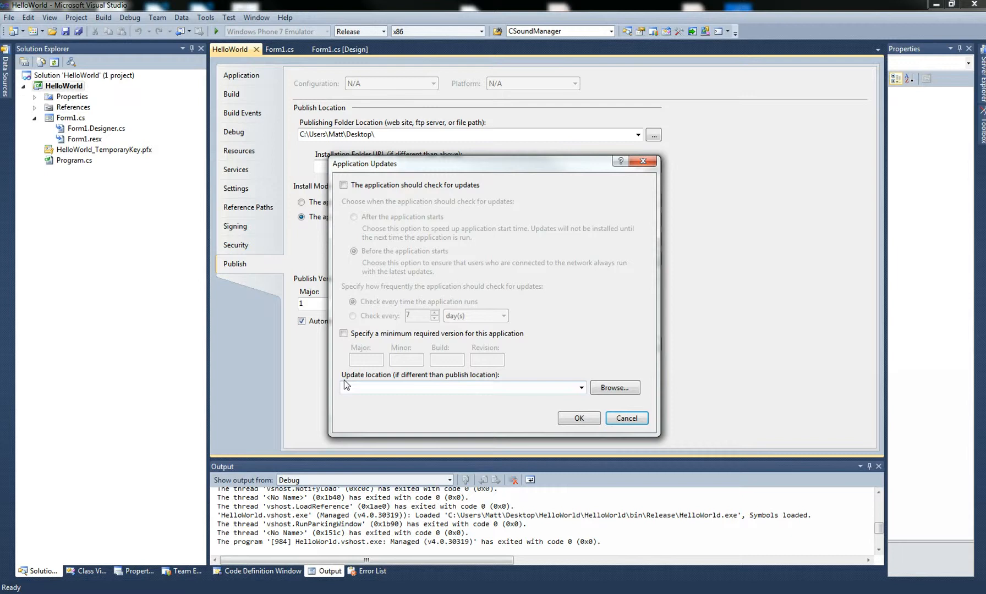
{"action": "left_click", "coordinate": [609, 388]}
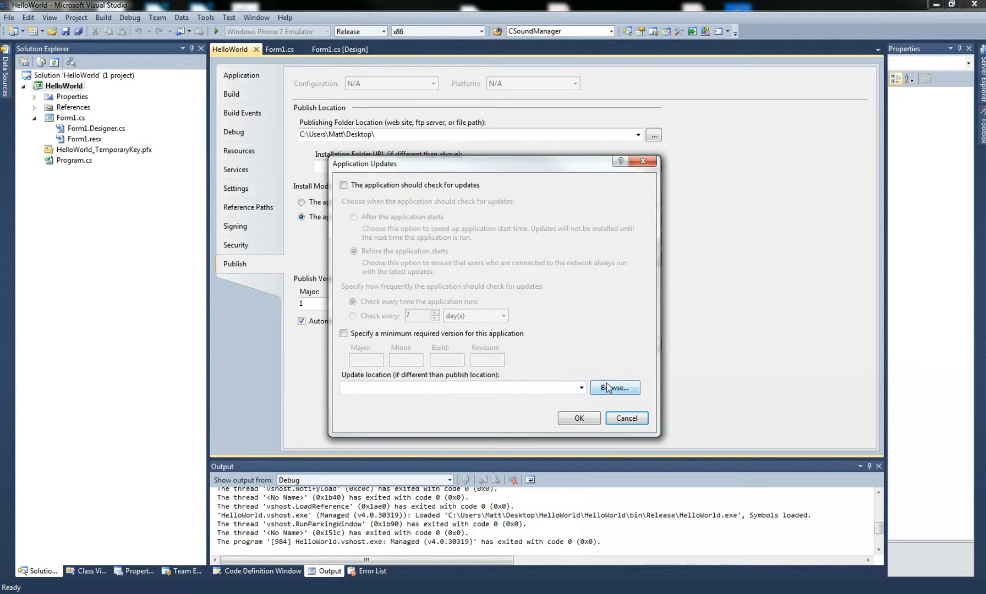
{"action": "left_click", "coordinate": [347, 387]}
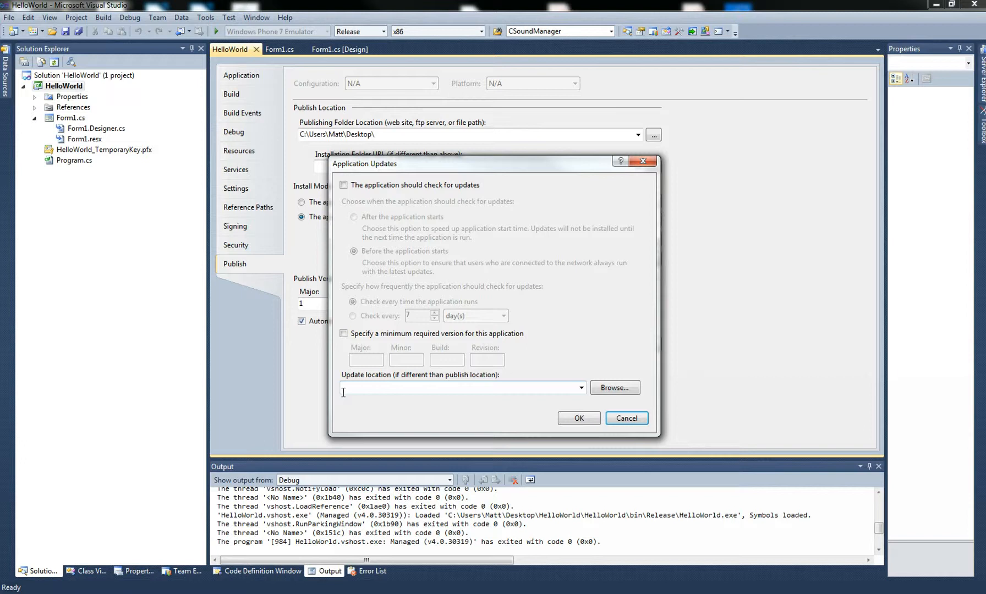
{"action": "left_click", "coordinate": [617, 390]}
{"action": "left_click", "coordinate": [622, 419]}
Step: Open the publish options and look through the available publish languages, keeping the default language
{"action": "left_click", "coordinate": [614, 263]}
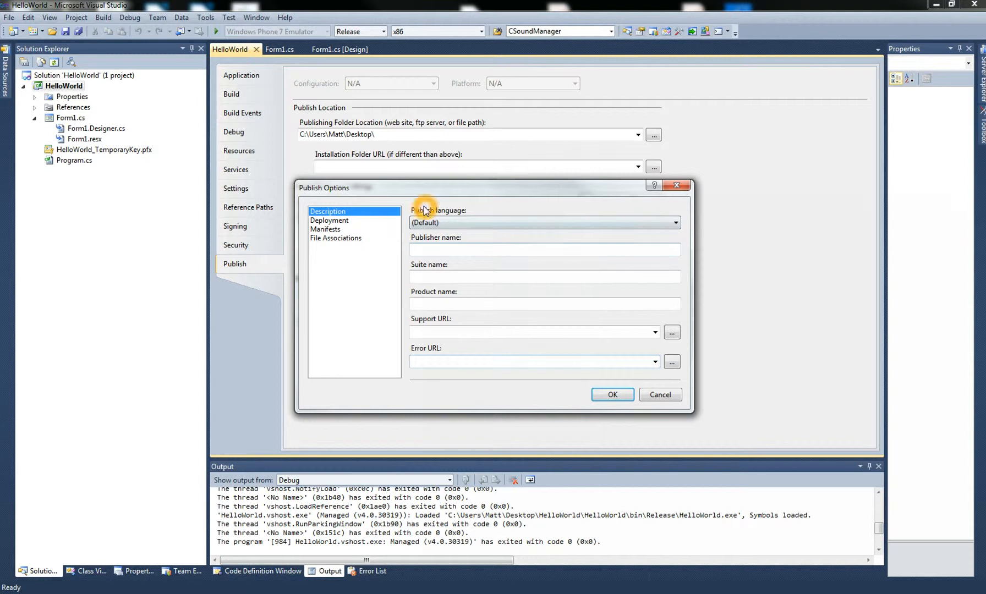
{"action": "left_click", "coordinate": [477, 222]}
{"action": "scroll", "coordinate": [473, 308], "scroll_direction": "down", "scroll_amount": 10}
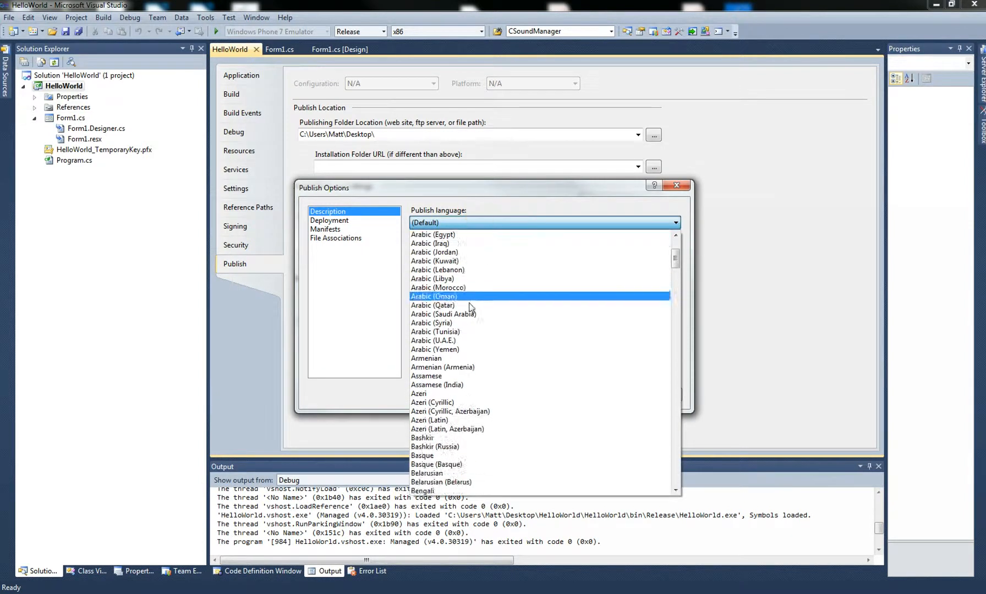
{"action": "scroll", "coordinate": [472, 356], "scroll_direction": "down", "scroll_amount": 20}
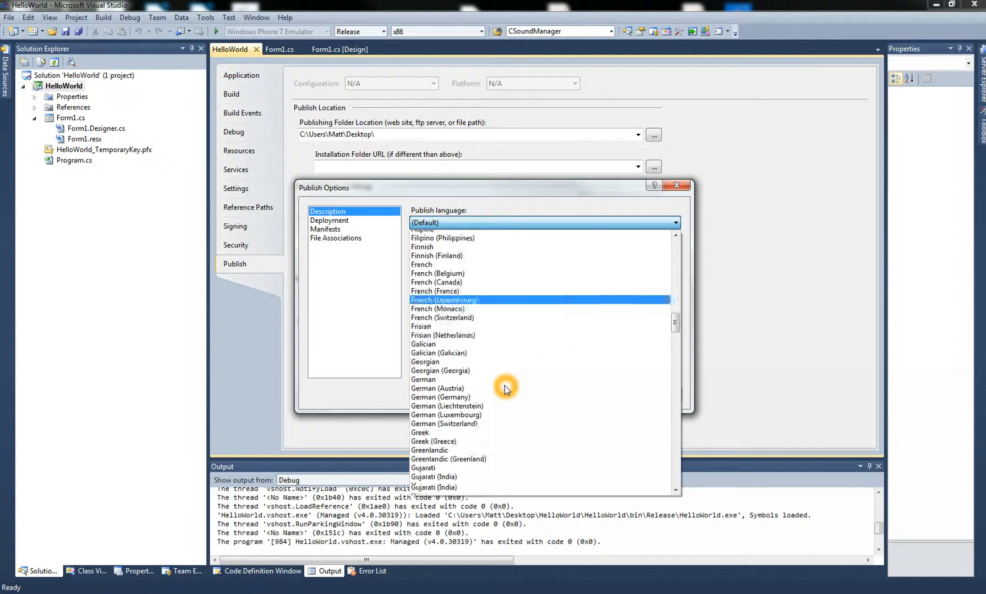
{"action": "scroll", "coordinate": [506, 385], "scroll_direction": "down", "scroll_amount": 20}
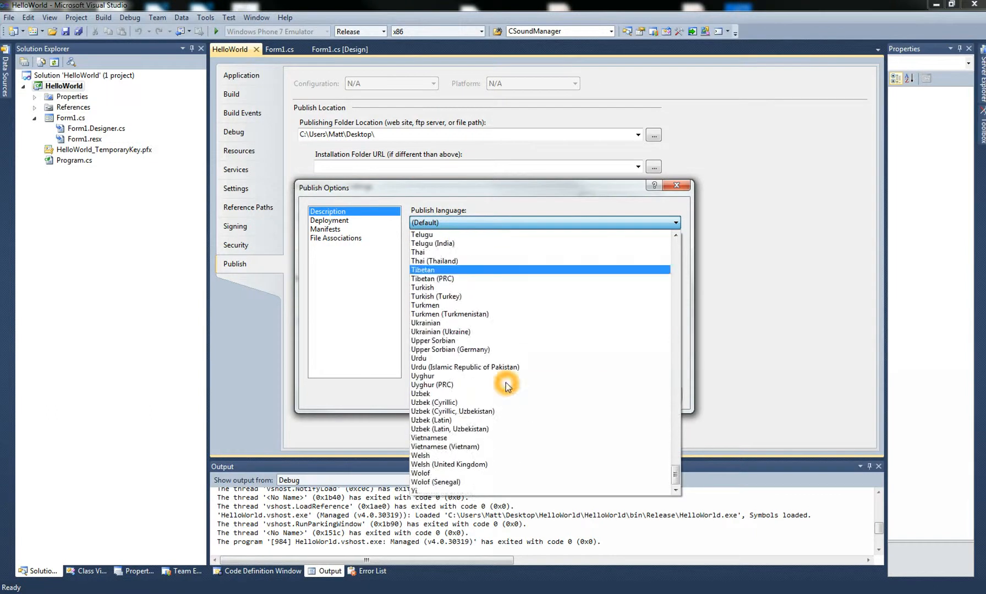
{"action": "scroll", "coordinate": [539, 411], "scroll_direction": "up", "scroll_amount": 20}
{"action": "left_click", "coordinate": [498, 204]}
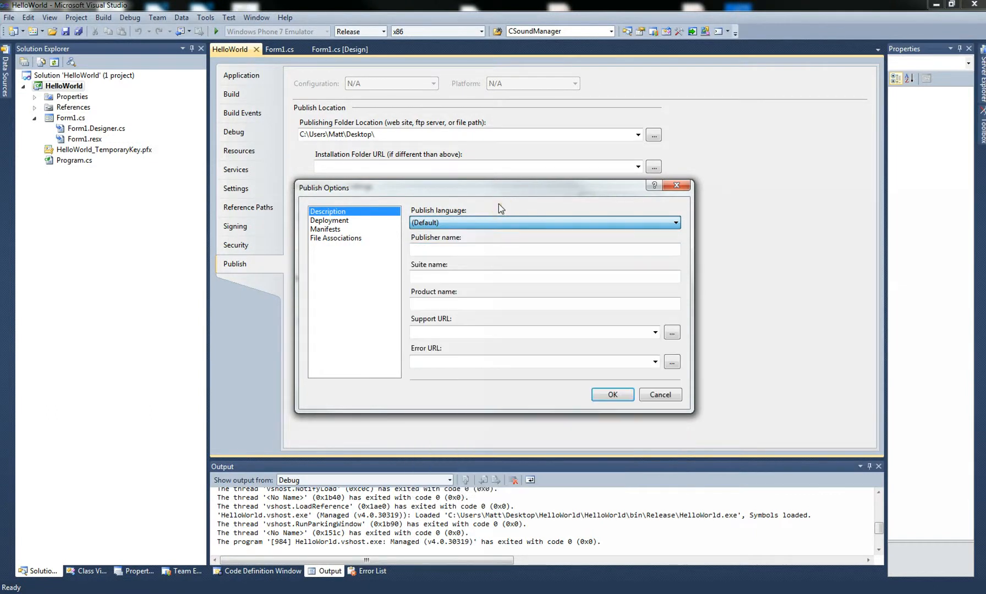
Step: Review the publisher, suite and product name fields and the support and error URL fields, leaving them all empty
{"action": "left_click", "coordinate": [445, 249]}
{"action": "left_click", "coordinate": [449, 277]}
{"action": "left_click", "coordinate": [449, 304]}
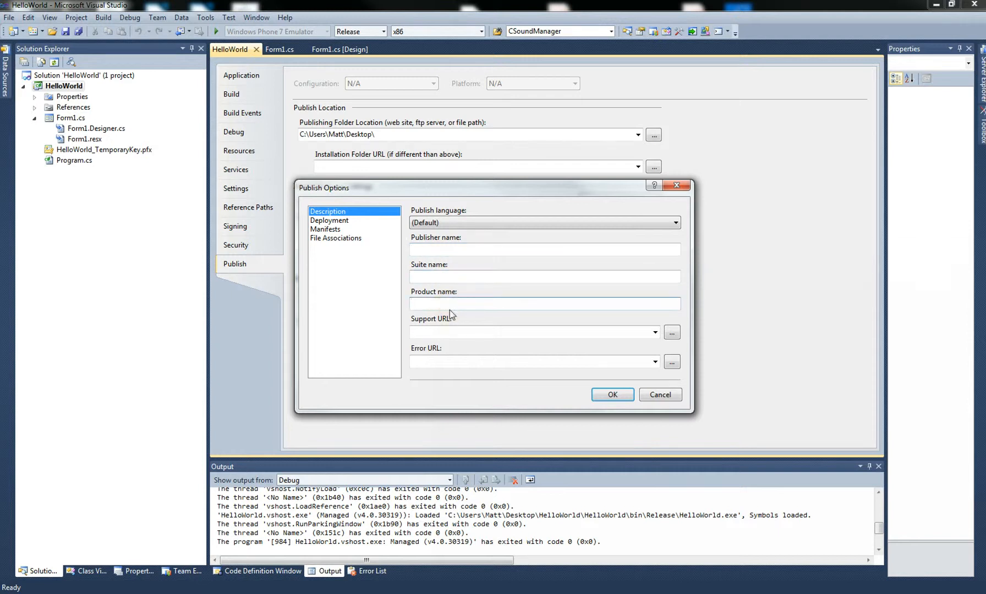
{"action": "left_click", "coordinate": [443, 362]}
{"action": "left_click", "coordinate": [478, 331]}
{"action": "left_click", "coordinate": [655, 332]}
{"action": "left_click", "coordinate": [655, 332]}
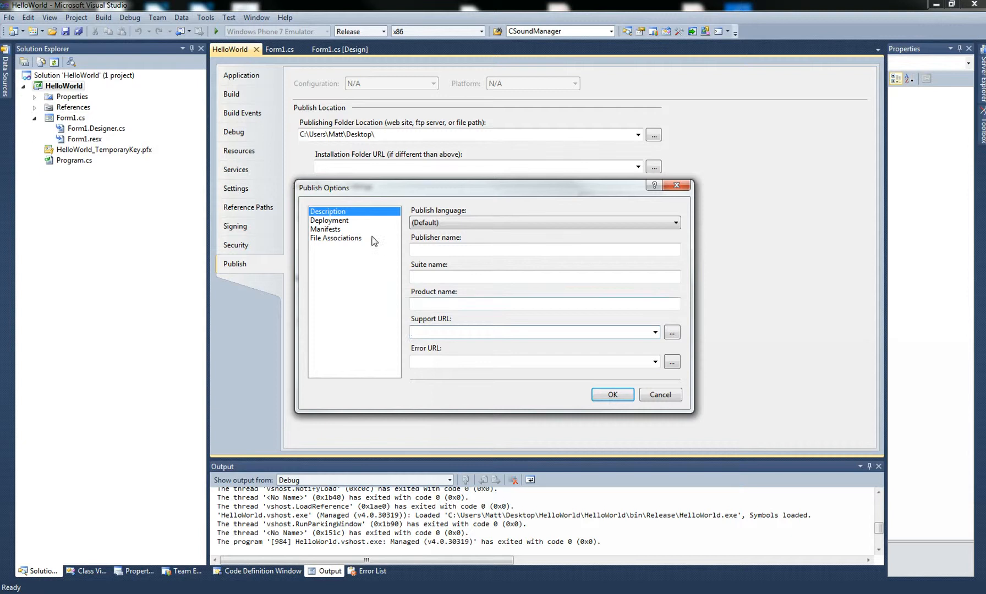
Step: In the deployment publish options, enable automatically starting Setup when a CD is inserted, leaving the deployment web page empty
{"action": "left_click", "coordinate": [330, 221]}
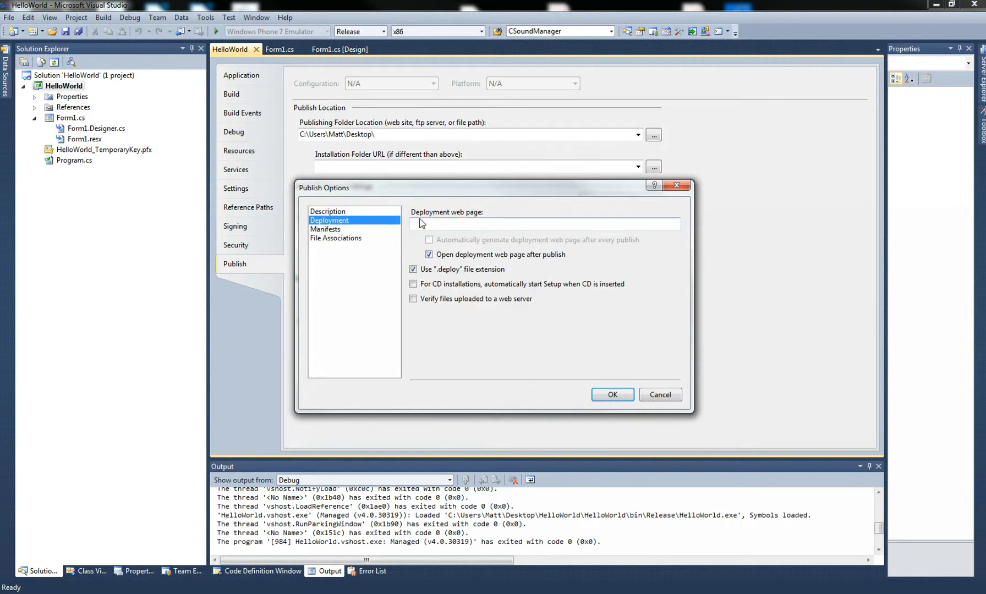
{"action": "left_click", "coordinate": [473, 225]}
{"action": "left_click", "coordinate": [467, 315]}
{"action": "left_click", "coordinate": [615, 284]}
{"action": "left_click", "coordinate": [414, 284]}
{"action": "left_click", "coordinate": [414, 286]}
{"action": "left_click", "coordinate": [414, 284]}
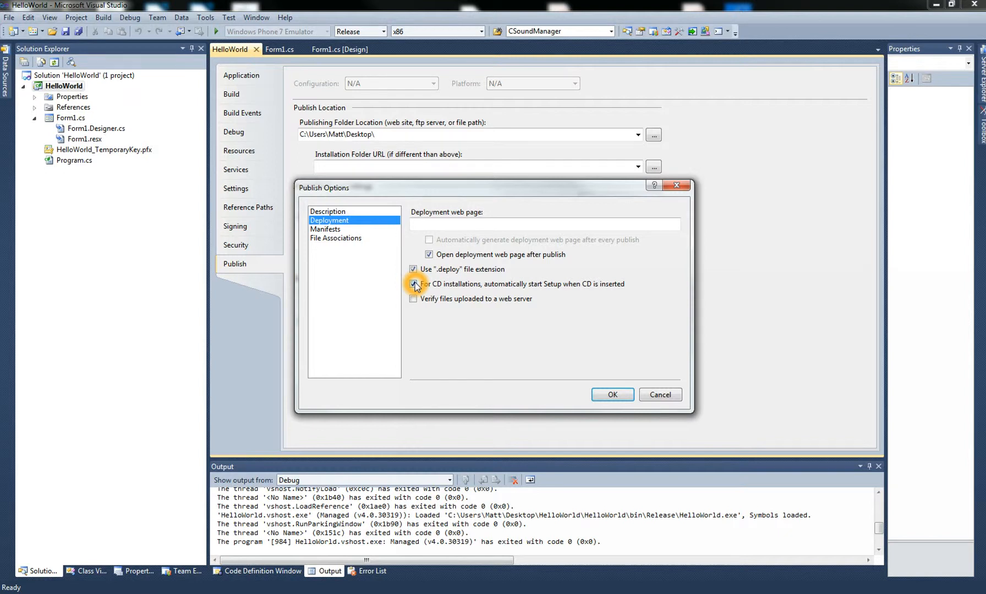
Step: Enable creating a desktop shortcut in the manifest options, check the file associations, and accept the publish options
{"action": "left_click", "coordinate": [329, 230]}
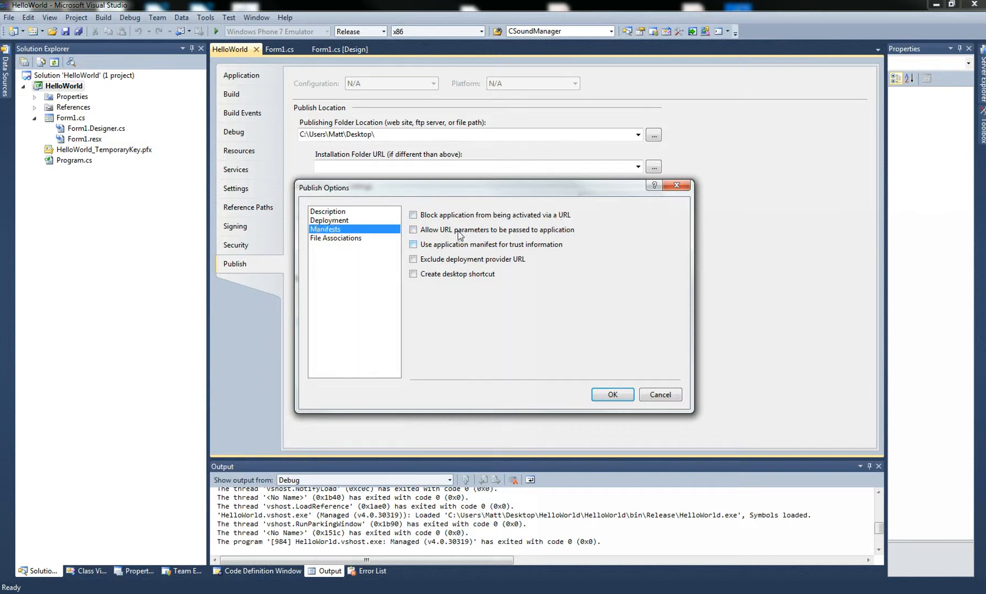
{"action": "left_click", "coordinate": [499, 330]}
{"action": "left_click", "coordinate": [413, 274]}
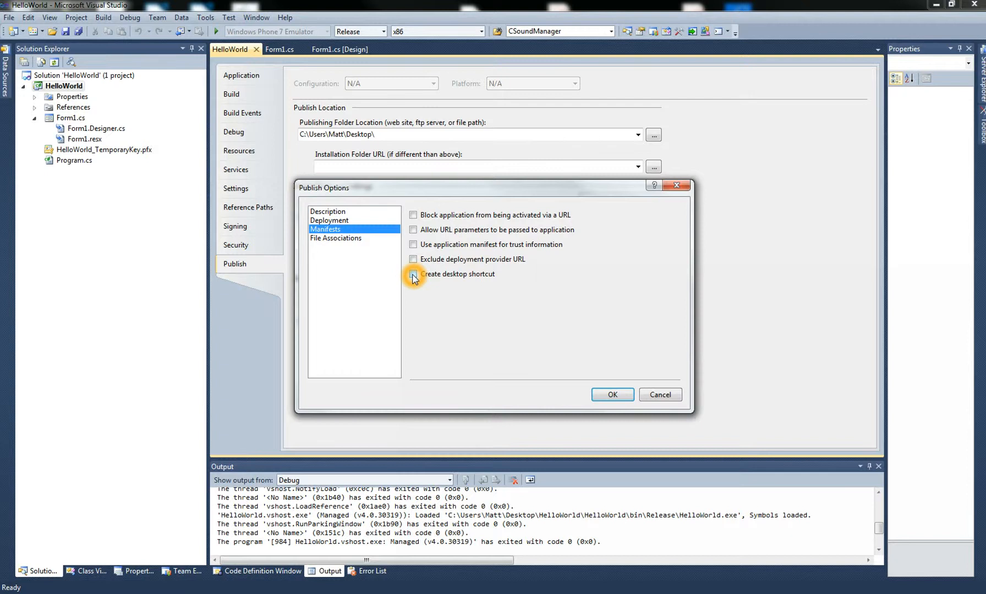
{"action": "left_click", "coordinate": [546, 292]}
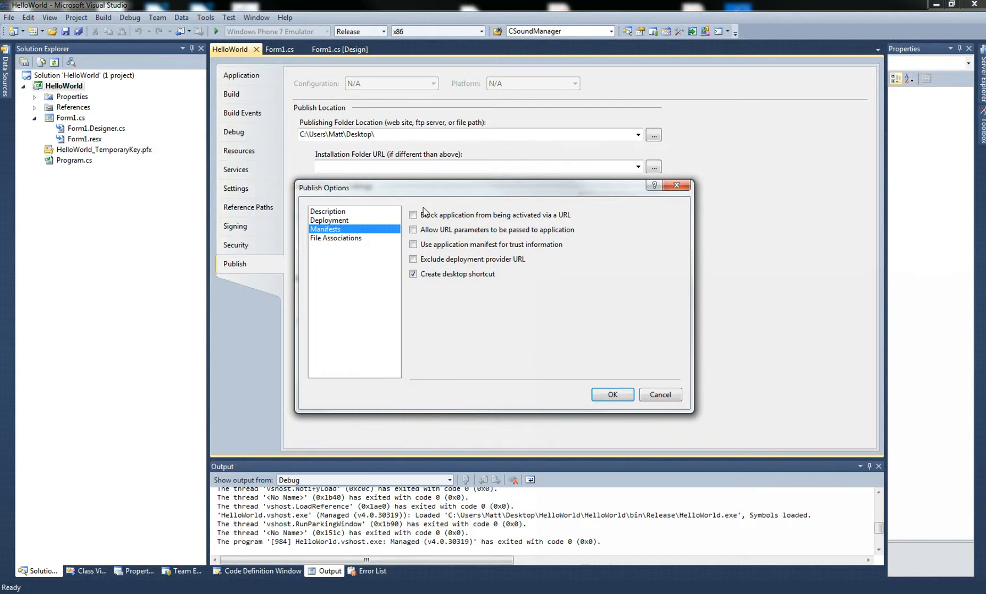
{"action": "left_click", "coordinate": [338, 243]}
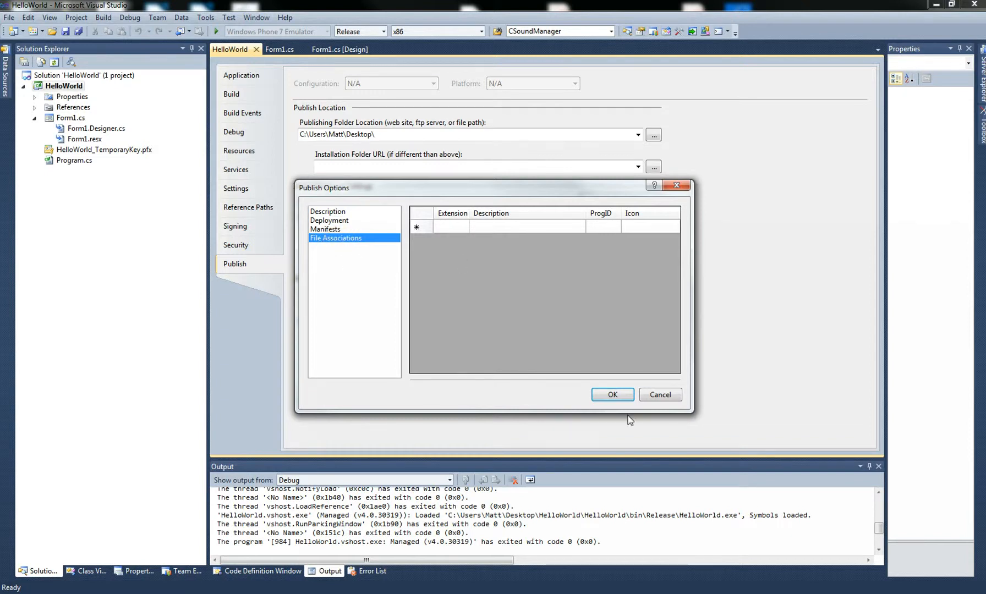
{"action": "left_click", "coordinate": [613, 395]}
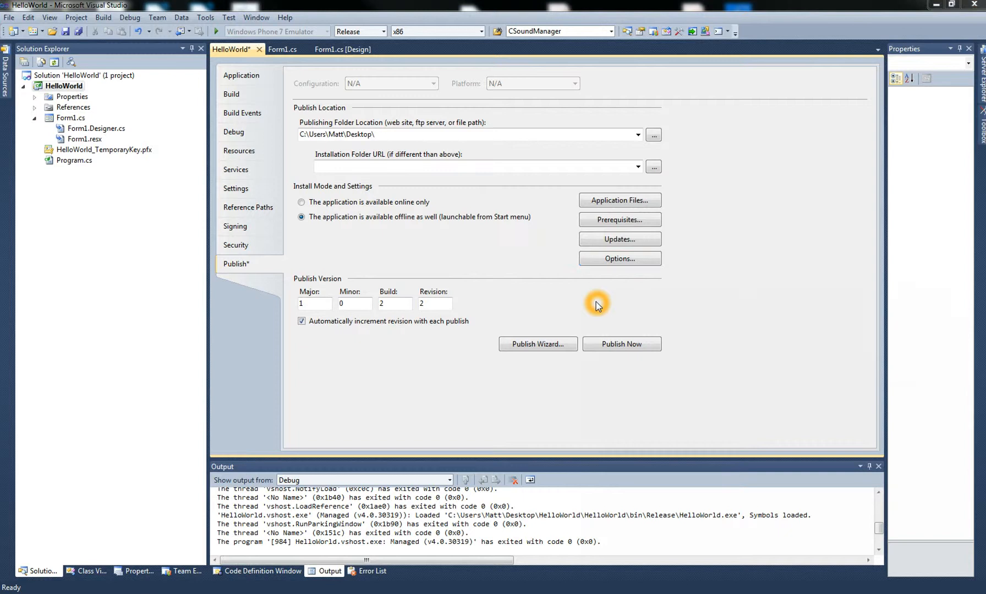
Step: Start the Publish Wizard, keeping the Desktop as the publish location and CD-ROM or DVD-ROM as the installation method
{"action": "left_click", "coordinate": [548, 346]}
{"action": "left_click", "coordinate": [536, 345]}
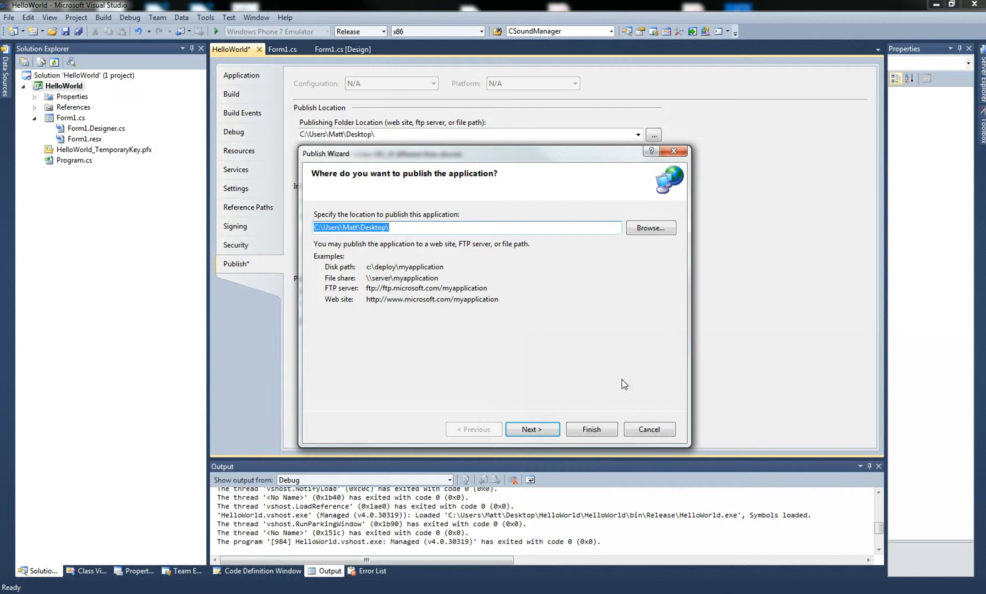
{"action": "left_click_drag", "start_coordinate": [455, 155], "coordinate": [543, 147]}
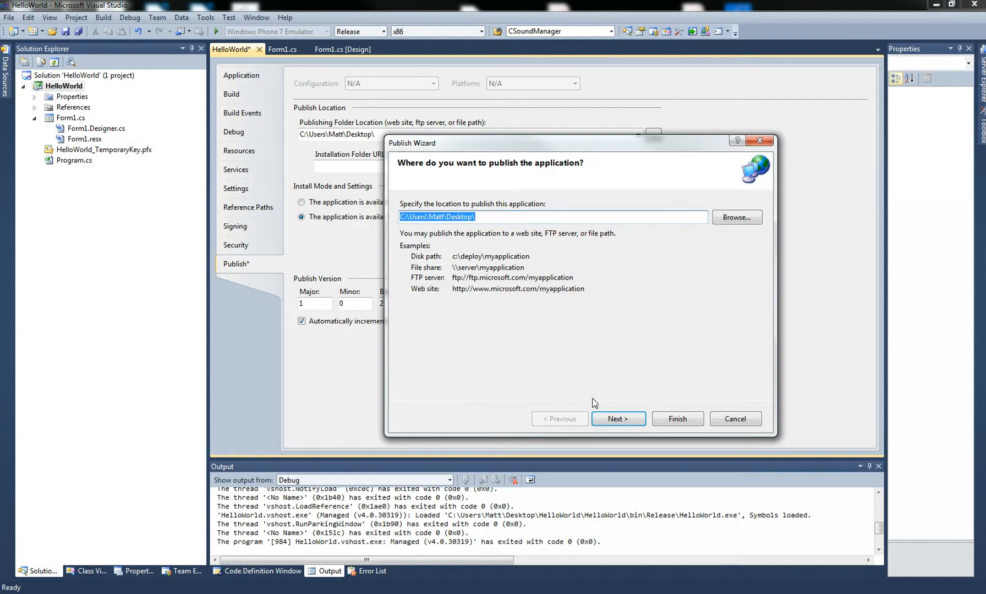
{"action": "left_click", "coordinate": [617, 419]}
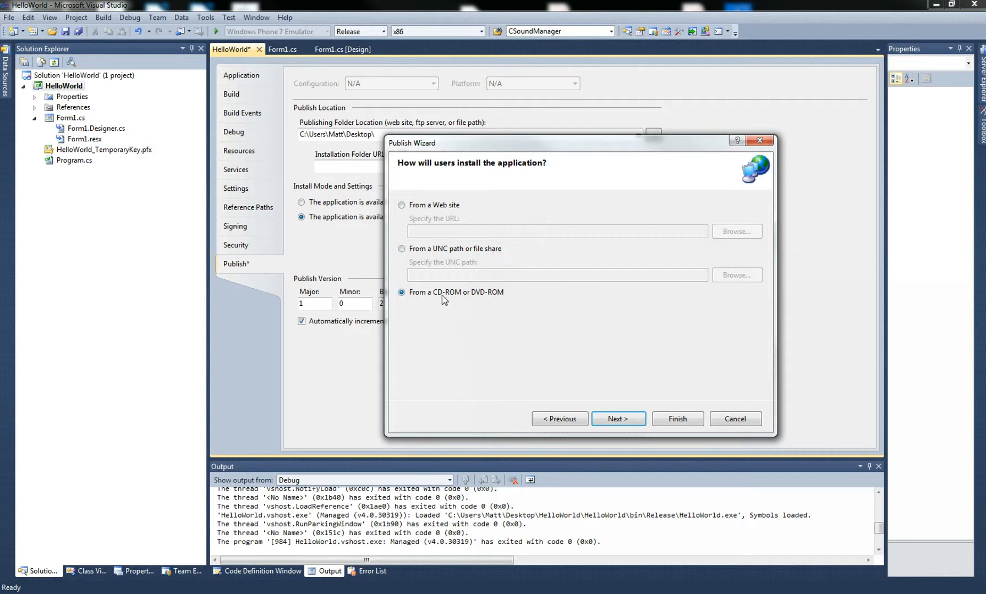
{"action": "left_click", "coordinate": [622, 421]}
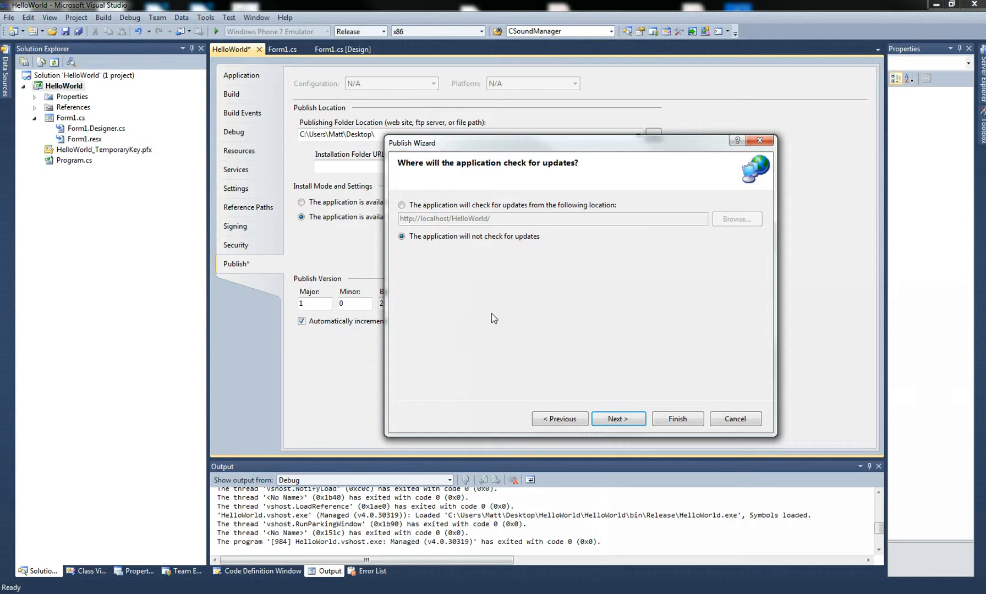
Step: Keep the application from checking for updates, review the publish summary, and finish the wizard to publish the application
{"action": "left_click", "coordinate": [522, 236]}
{"action": "left_click", "coordinate": [487, 240]}
{"action": "left_click", "coordinate": [535, 238]}
{"action": "left_click", "coordinate": [619, 420]}
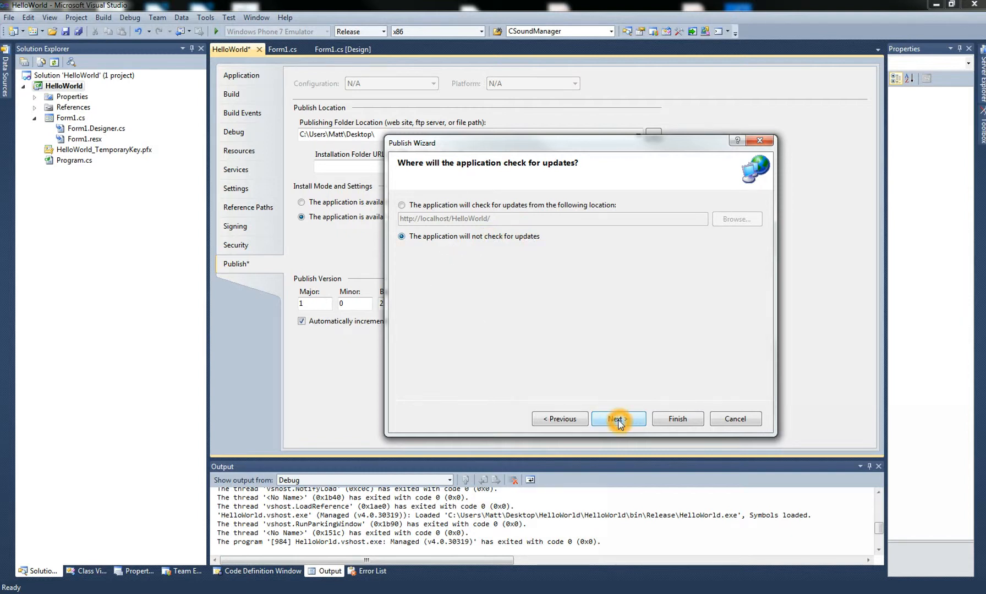
{"action": "left_click", "coordinate": [619, 420]}
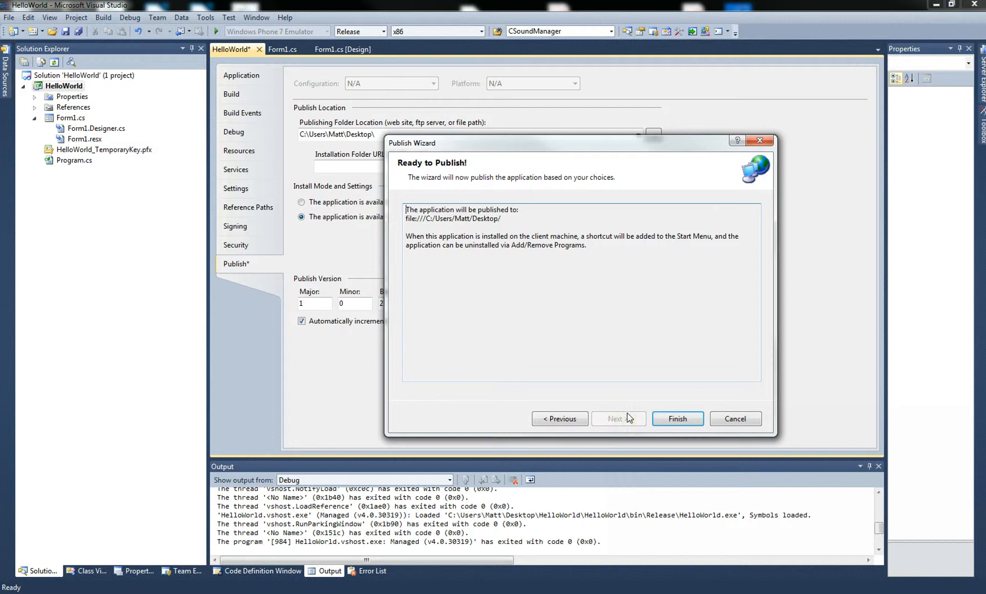
{"action": "left_click", "coordinate": [475, 283]}
{"action": "left_click", "coordinate": [677, 420]}
{"action": "left_click", "coordinate": [676, 421]}
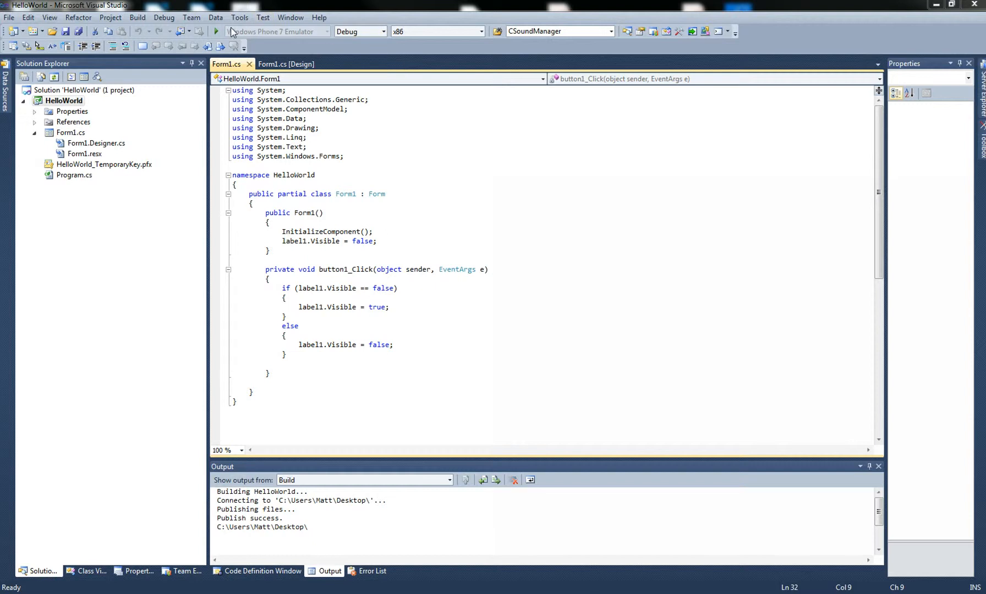
Step: Set the build configuration to Release and run HelloWorld, testing its Click Me button twice before closing the form
{"action": "left_click", "coordinate": [383, 31]}
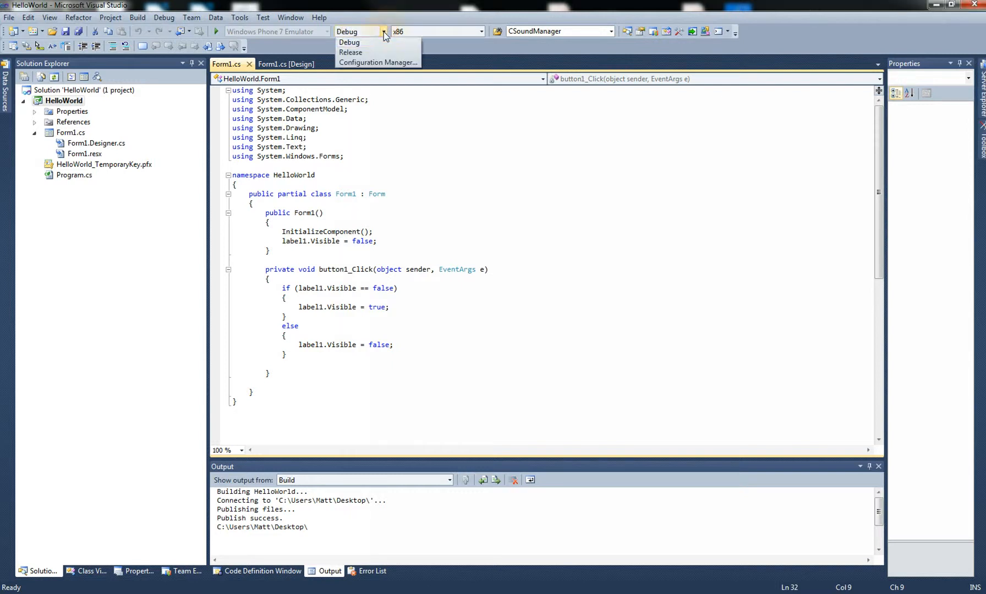
{"action": "left_click", "coordinate": [355, 53]}
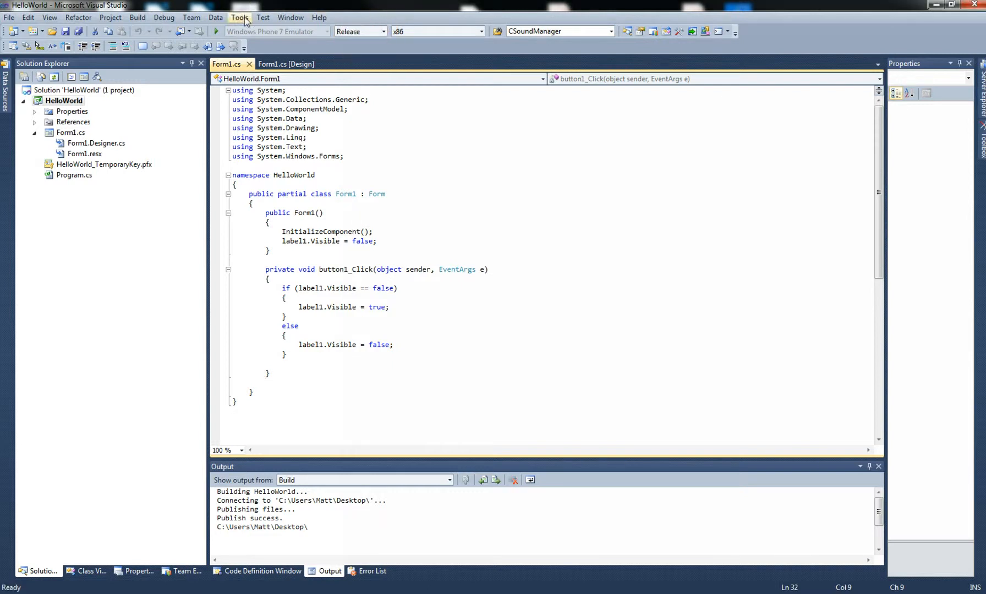
{"action": "left_click", "coordinate": [218, 33]}
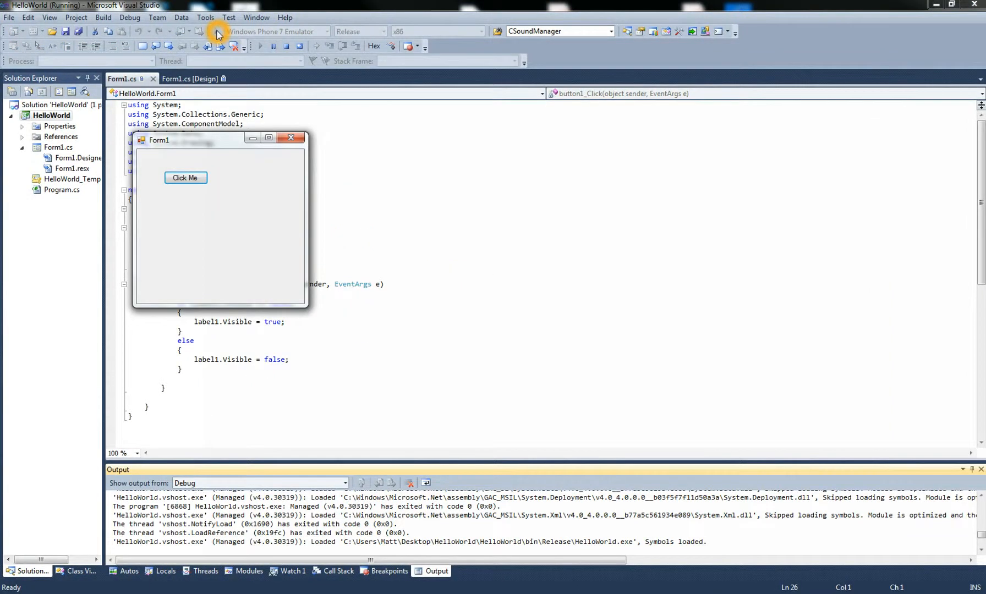
{"action": "left_click_drag", "start_coordinate": [190, 145], "coordinate": [303, 147]}
{"action": "left_click", "coordinate": [302, 182]}
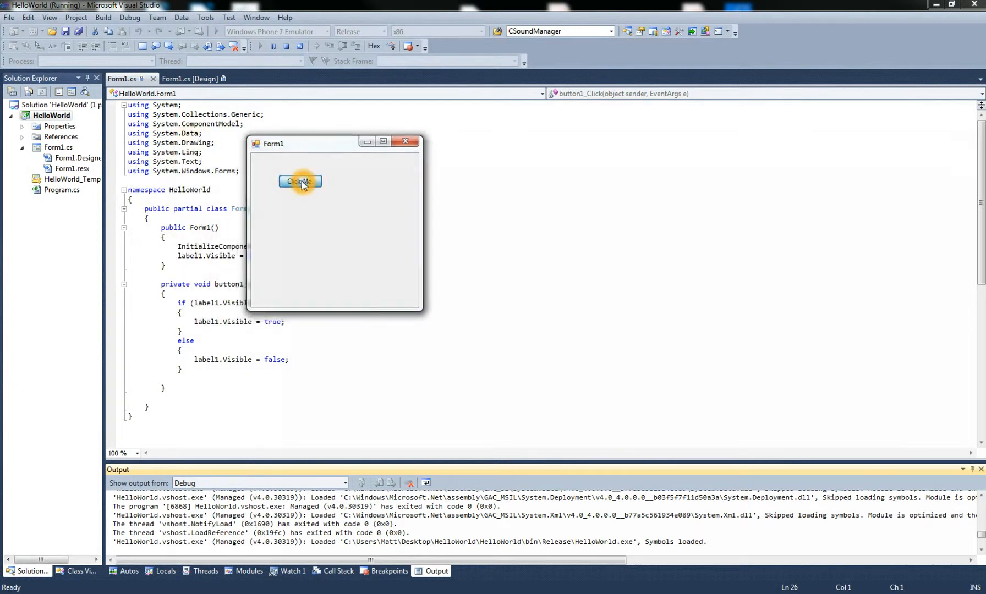
{"action": "left_click", "coordinate": [301, 182]}
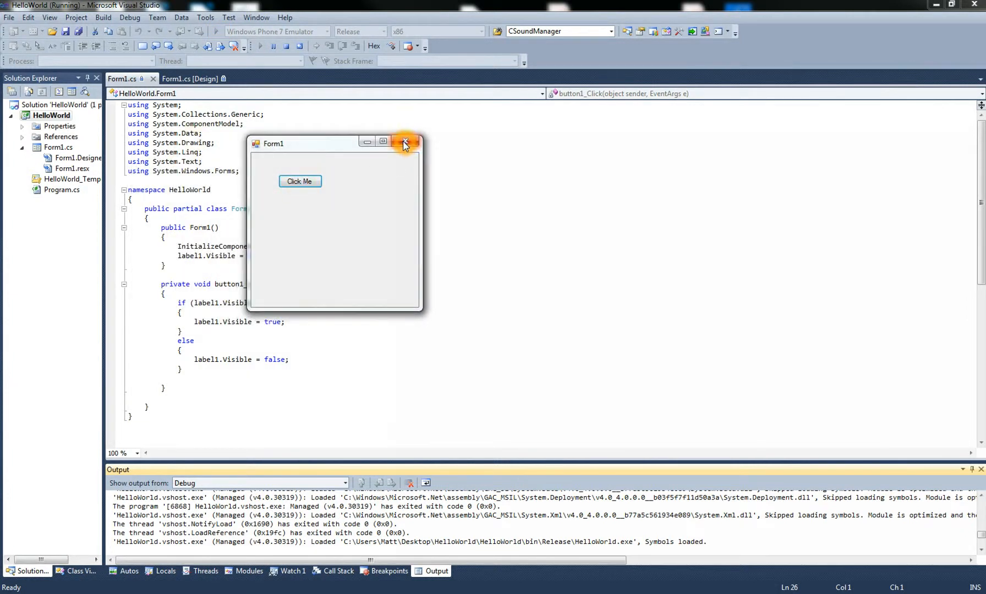
{"action": "left_click", "coordinate": [405, 143]}
{"action": "left_click", "coordinate": [340, 80]}
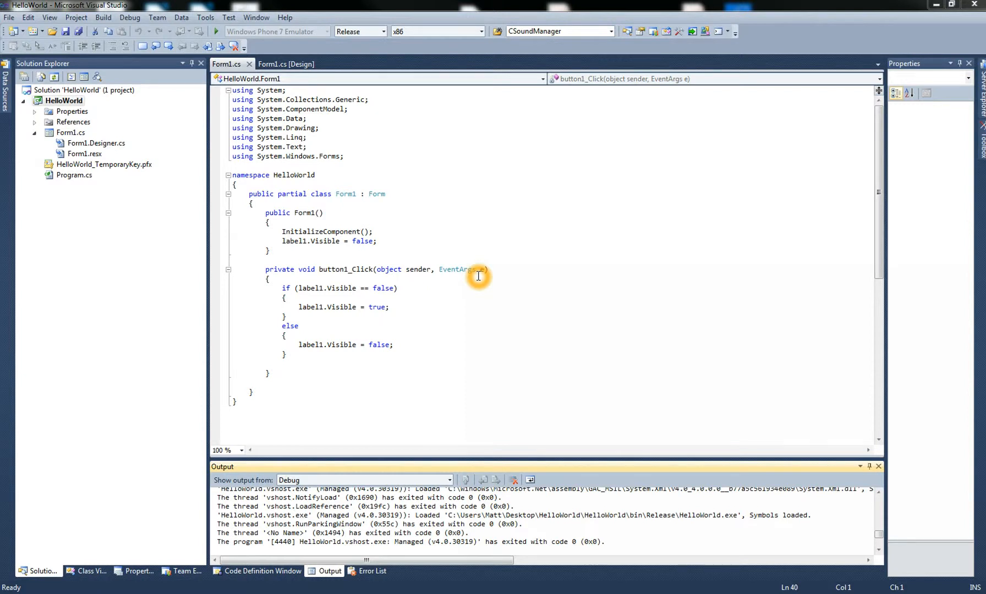
Step: Switch to the HelloWorld folder in Windows Explorer and open HelloWorld\bin\Release
{"action": "left_click", "coordinate": [250, 593]}
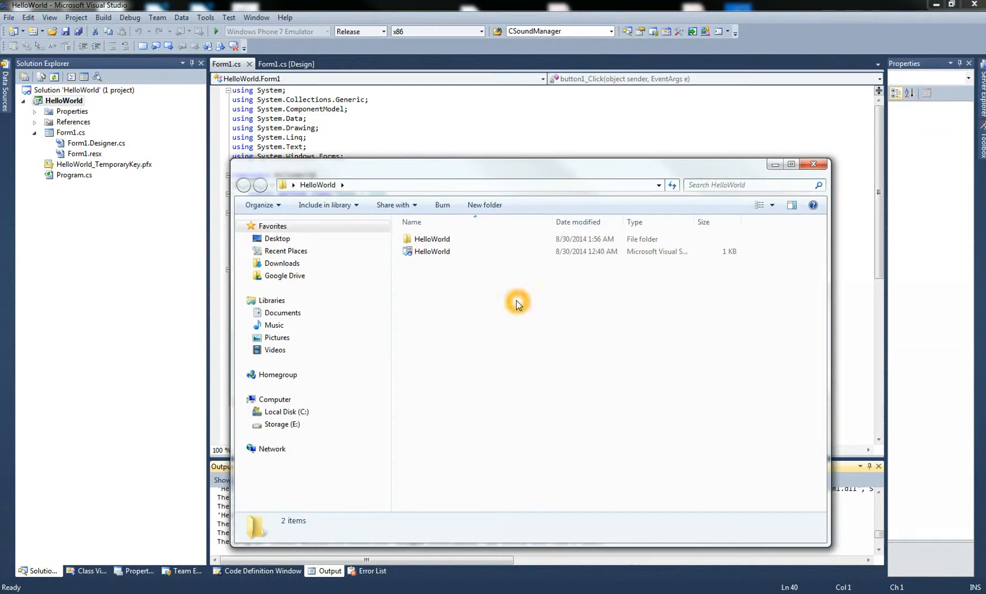
{"action": "left_click", "coordinate": [433, 241]}
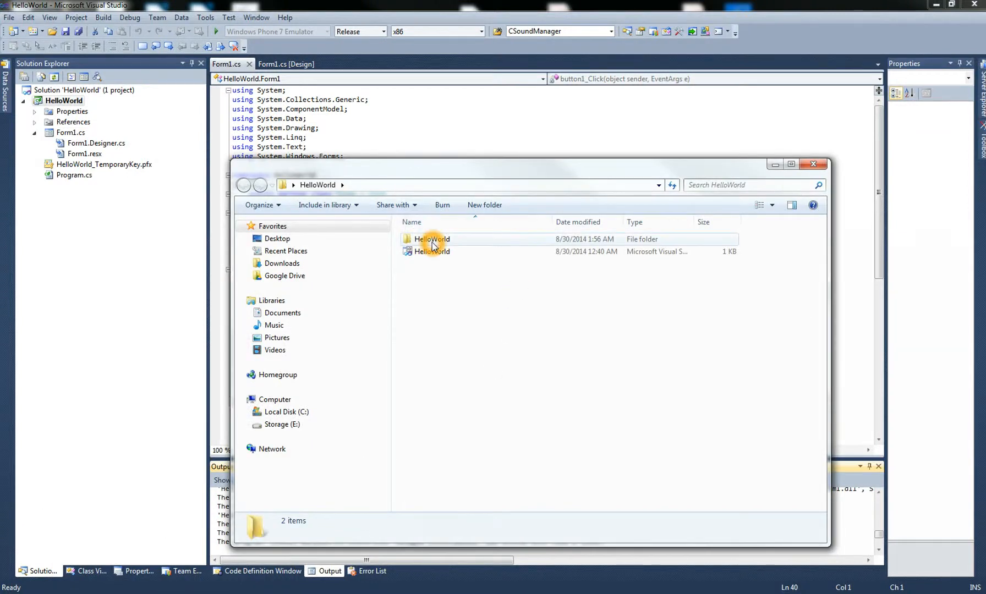
{"action": "double_click", "coordinate": [433, 241]}
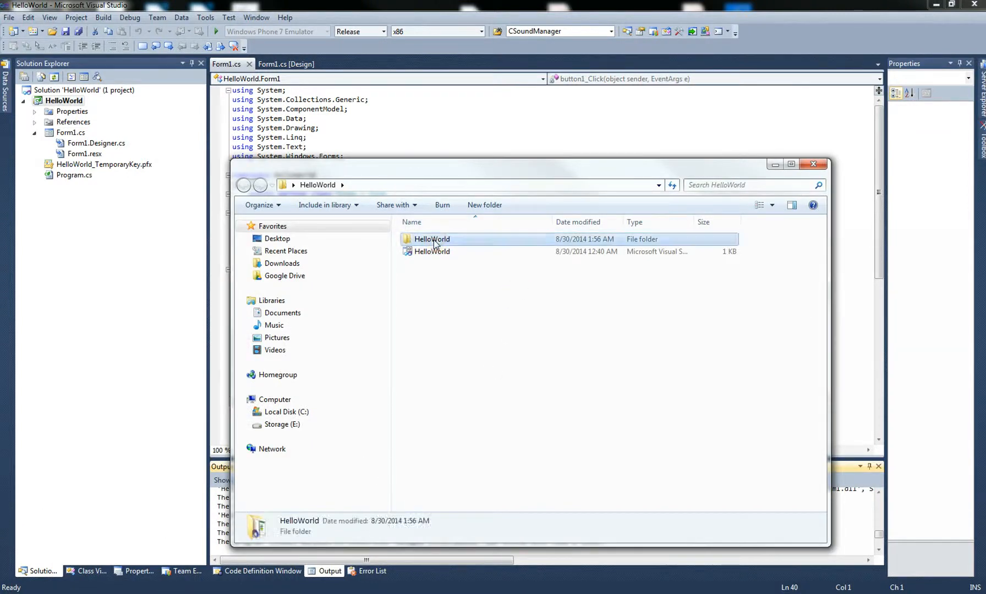
{"action": "left_click", "coordinate": [420, 242]}
{"action": "double_click", "coordinate": [421, 242]}
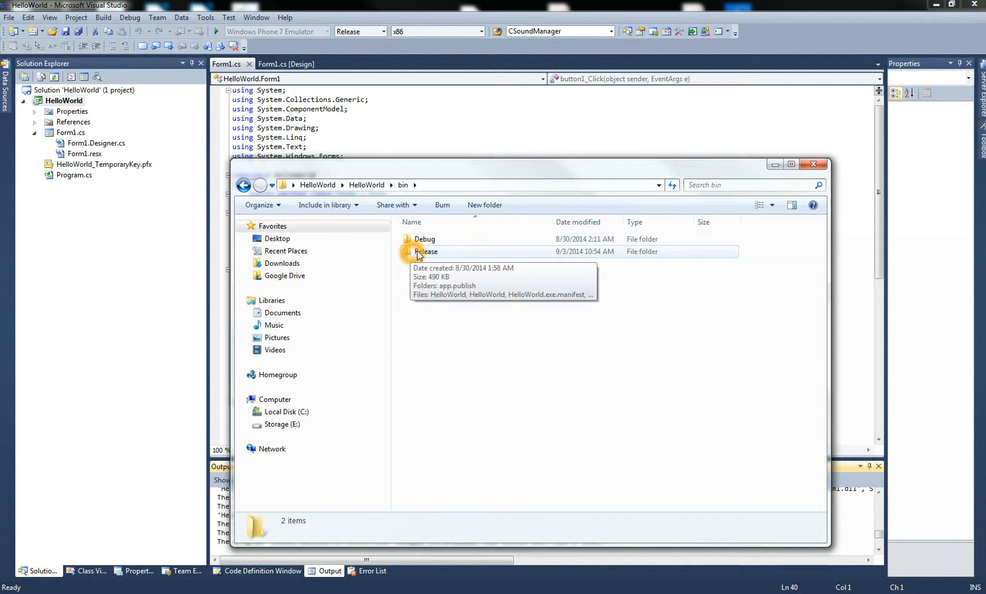
{"action": "left_click", "coordinate": [425, 254]}
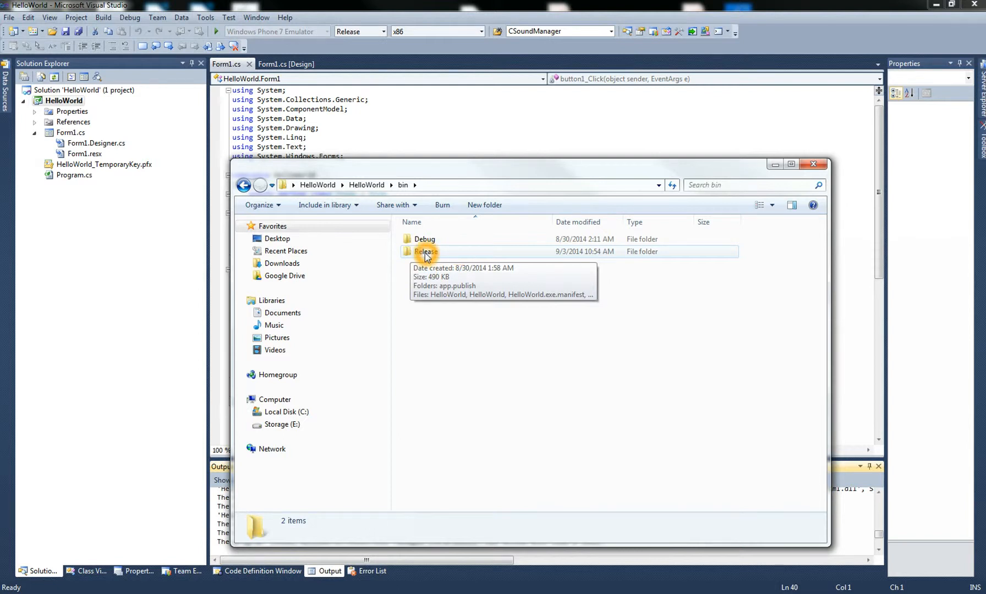
{"action": "left_click", "coordinate": [424, 257]}
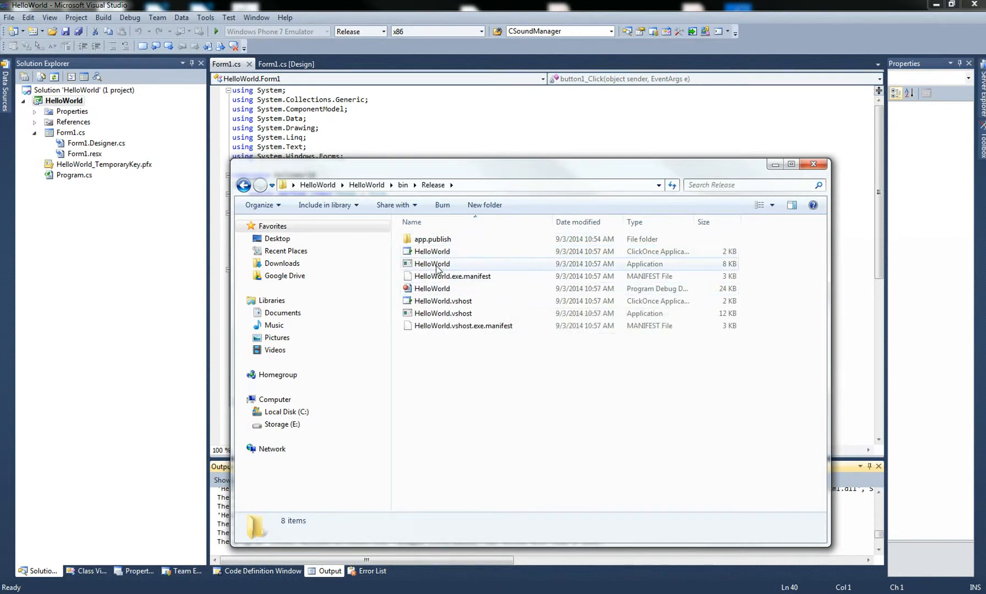
Step: Launch the HelloWorld application from the Release folder, test its Click Me button twice, and close it
{"action": "left_click", "coordinate": [434, 266]}
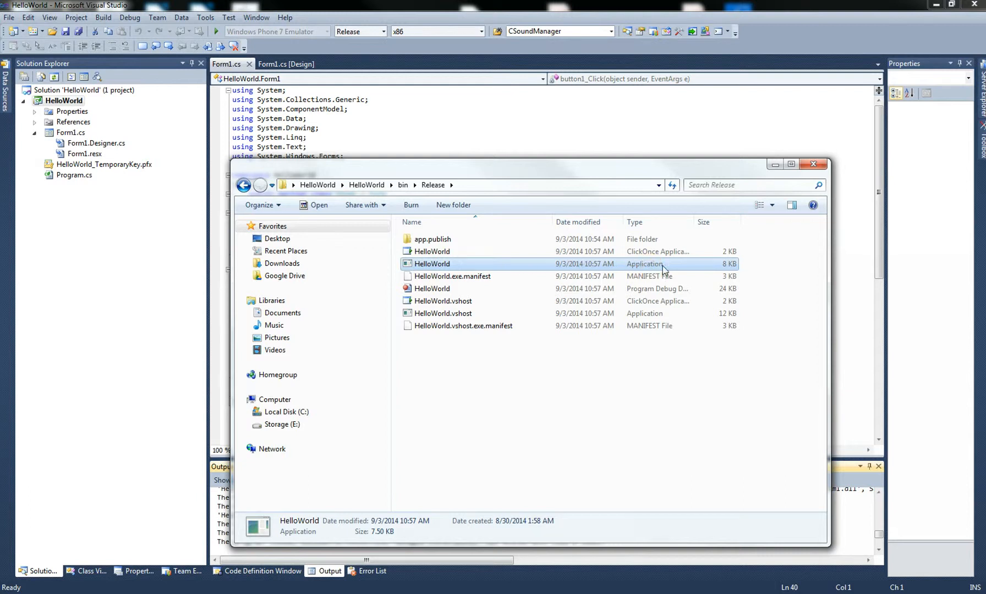
{"action": "left_click", "coordinate": [428, 266]}
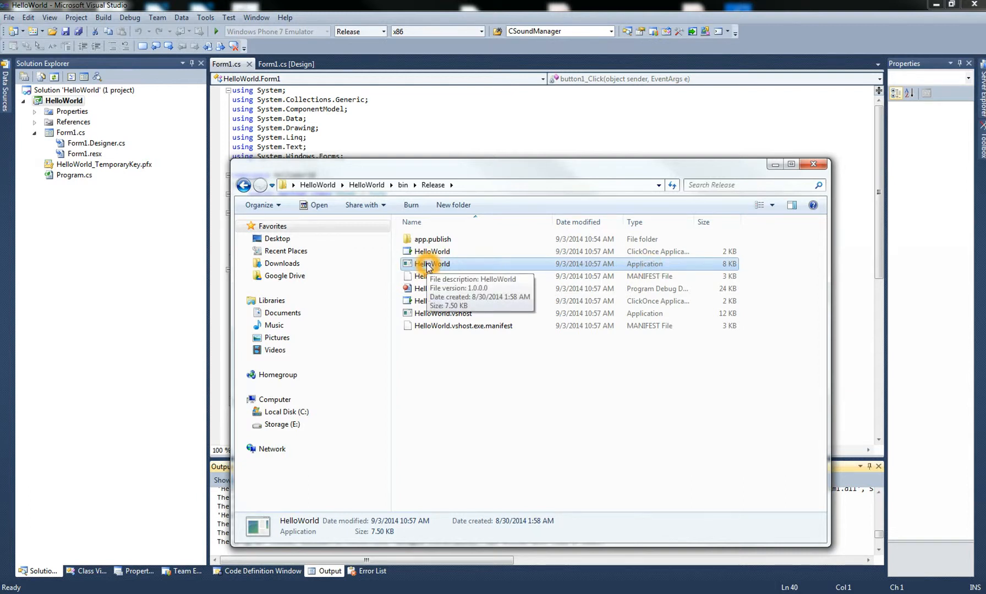
{"action": "double_click", "coordinate": [429, 266]}
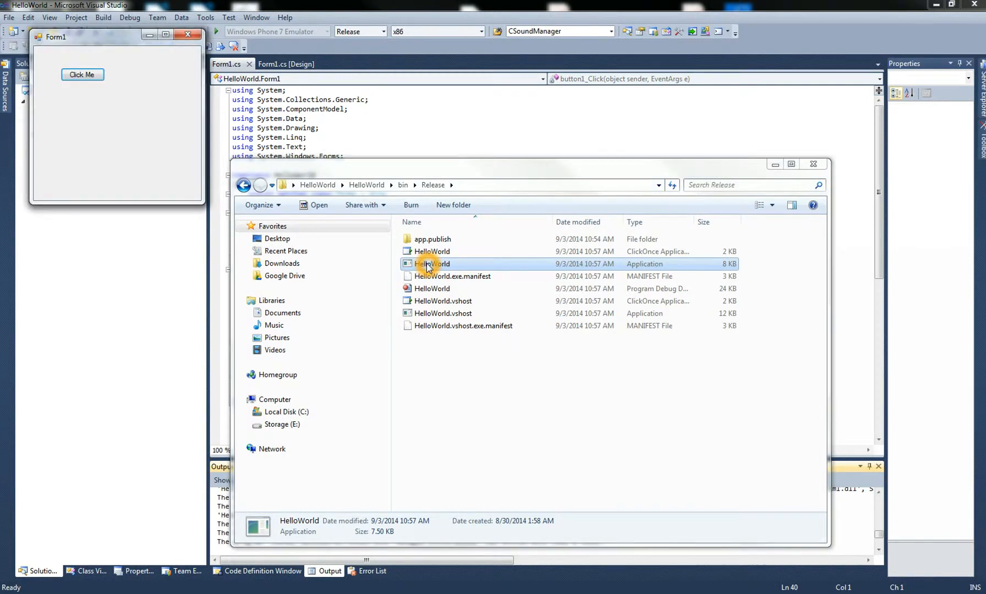
{"action": "left_click_drag", "start_coordinate": [87, 36], "coordinate": [339, 146]}
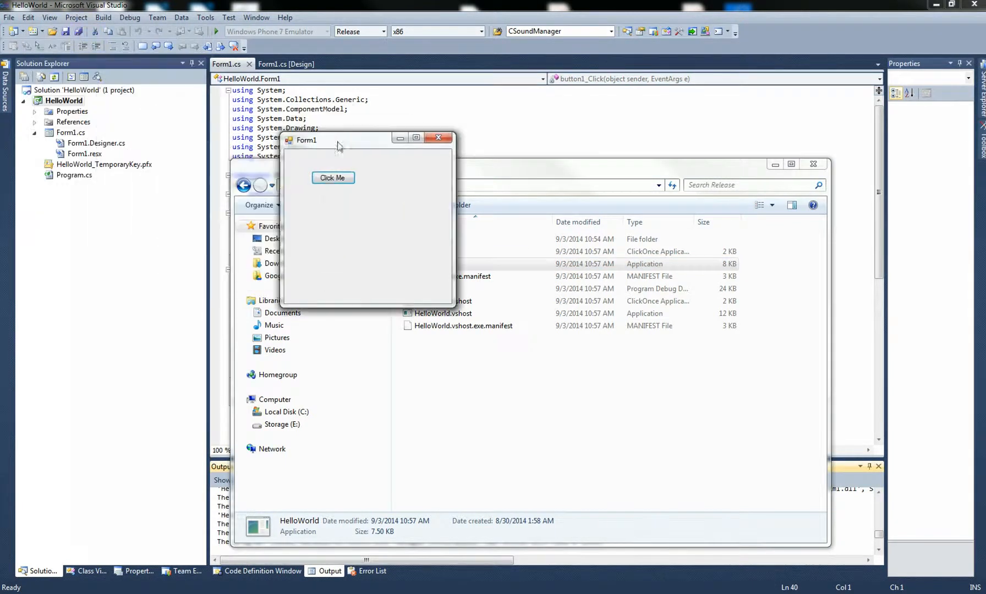
{"action": "left_click", "coordinate": [332, 177]}
{"action": "left_click", "coordinate": [332, 177]}
{"action": "left_click", "coordinate": [439, 137]}
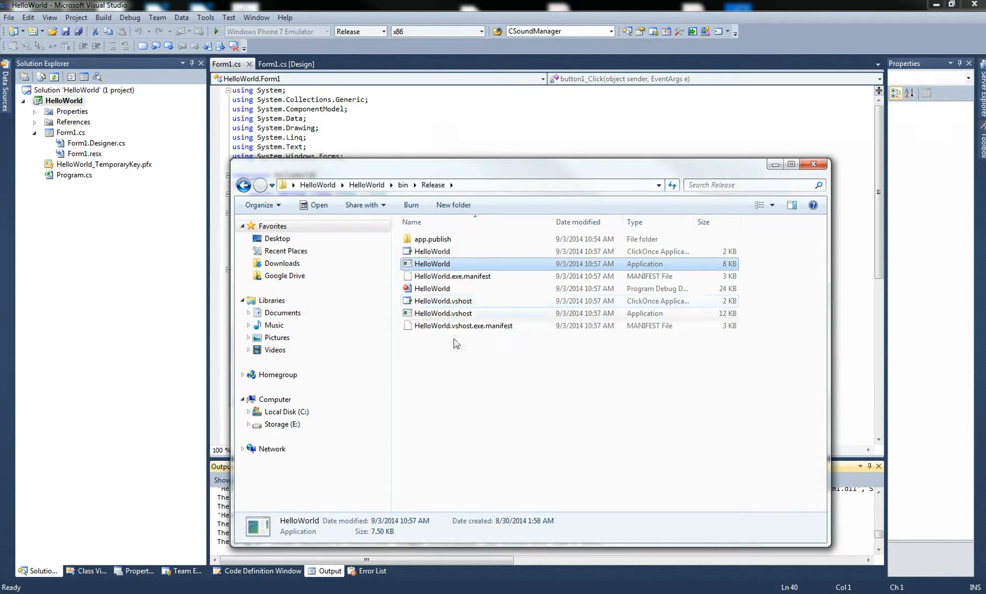